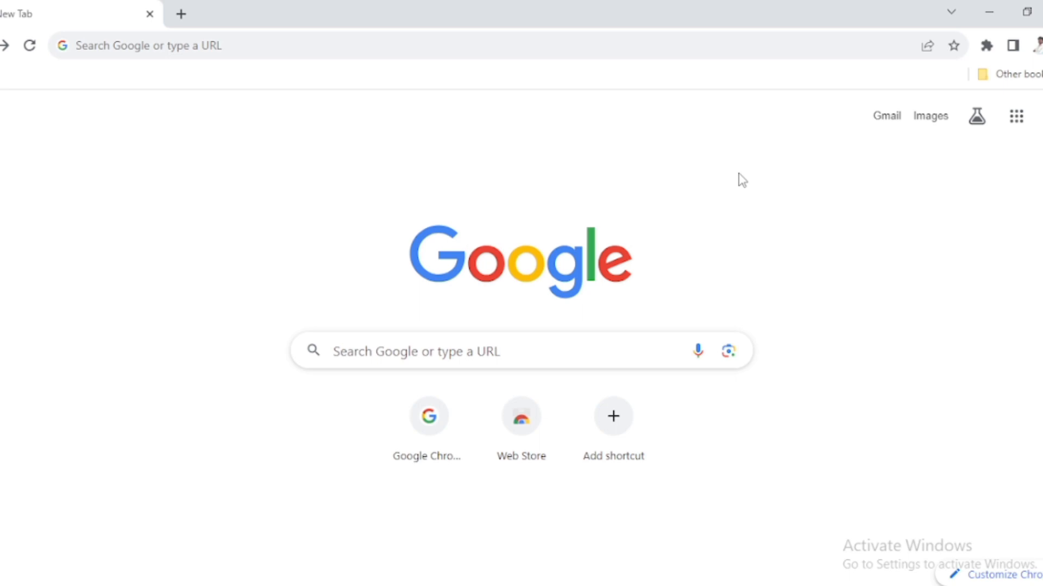
- Search Google for "hrms railway" and open the Indian Railways HRMS login page from the results
left_click(372, 352)
left_click(367, 434)
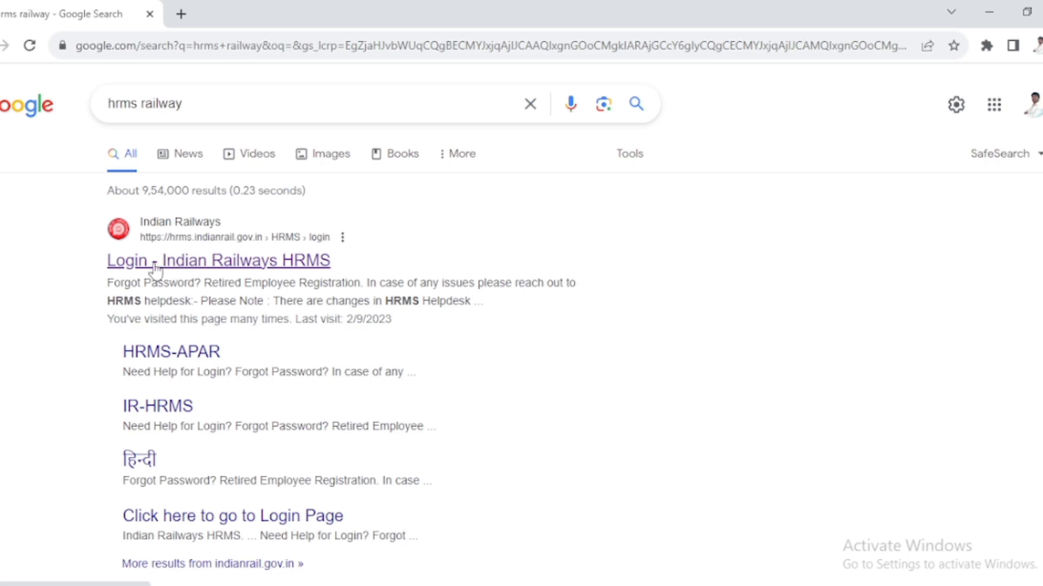
left_click(216, 264)
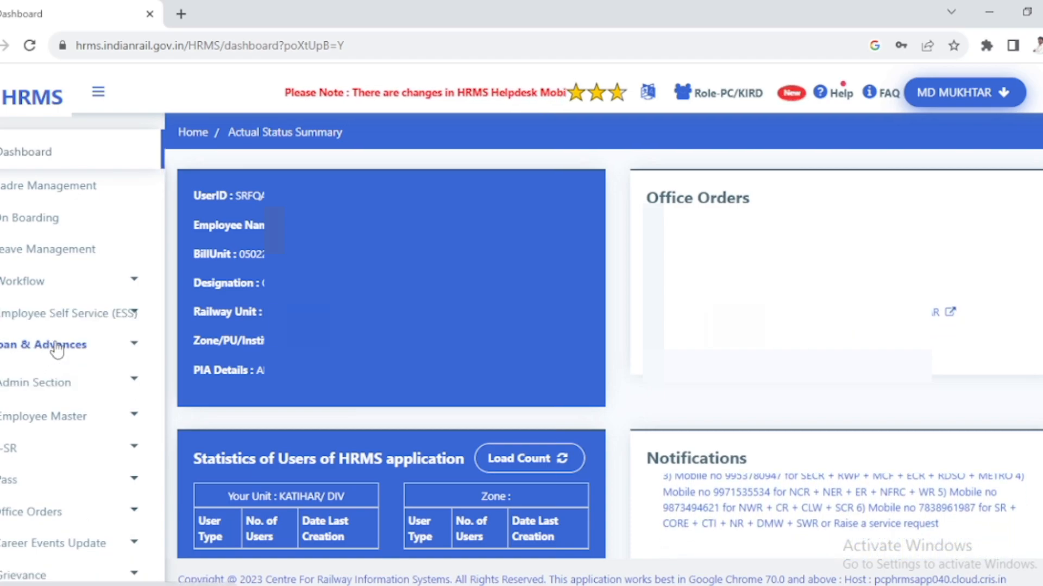
- Open the Own Request Transfer Application page under Employee Self Service and start a new application
left_click(53, 320)
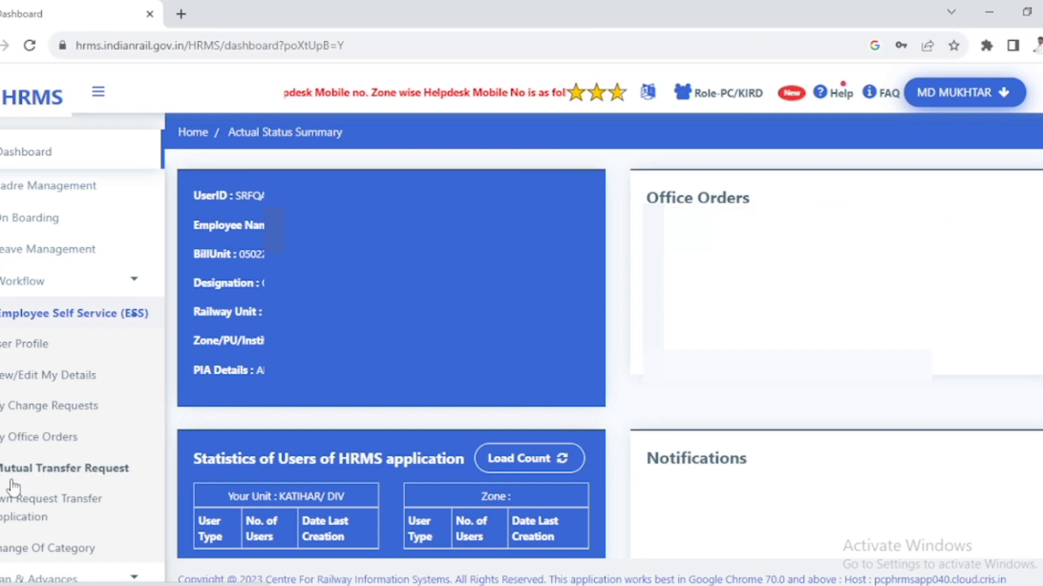
left_click(34, 508)
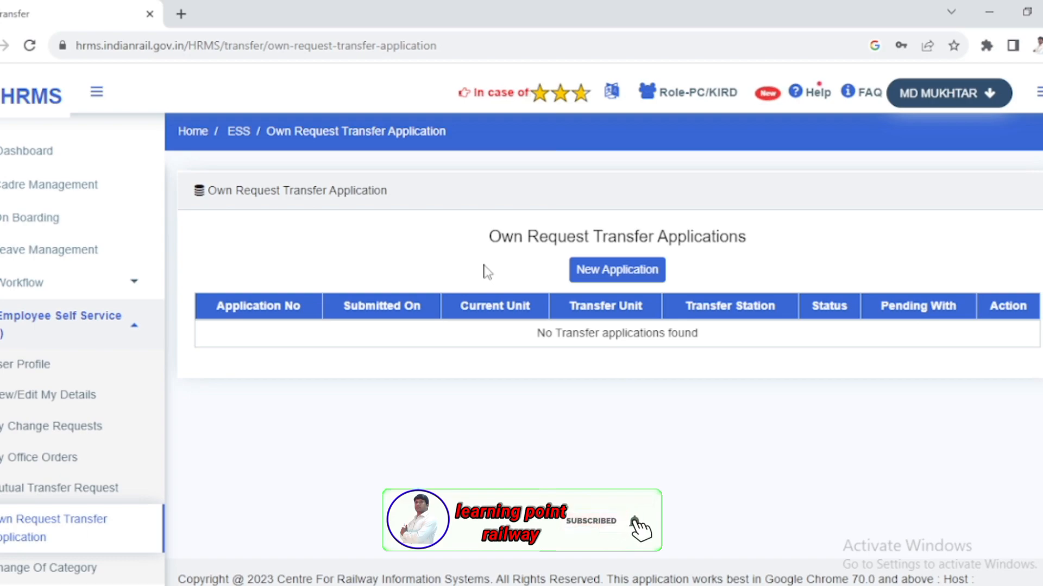
left_click(604, 274)
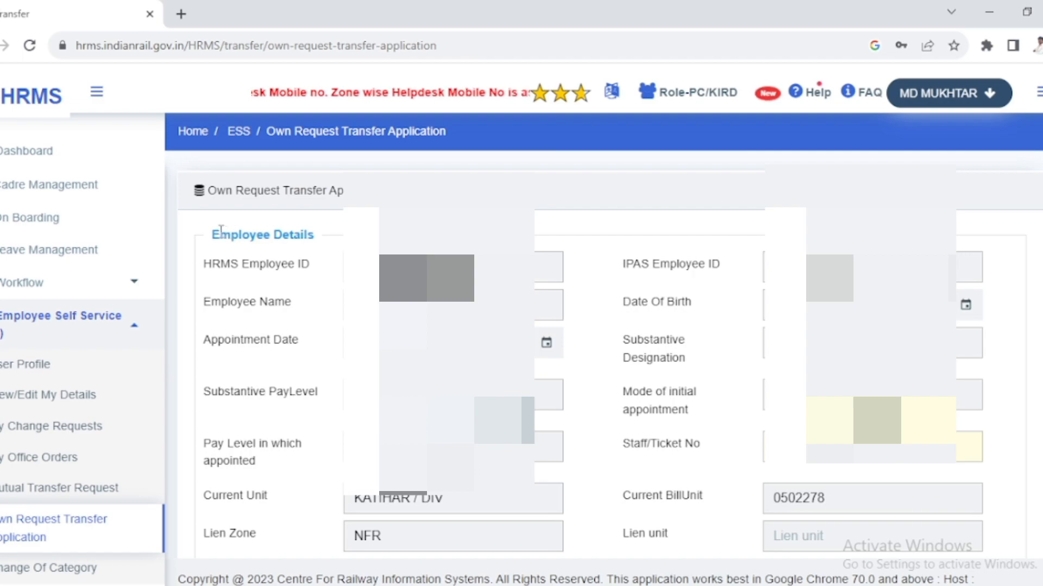
- Examine the Employee Details and Transfer Details sections of the new transfer application form
left_click_drag(217, 235, 309, 235)
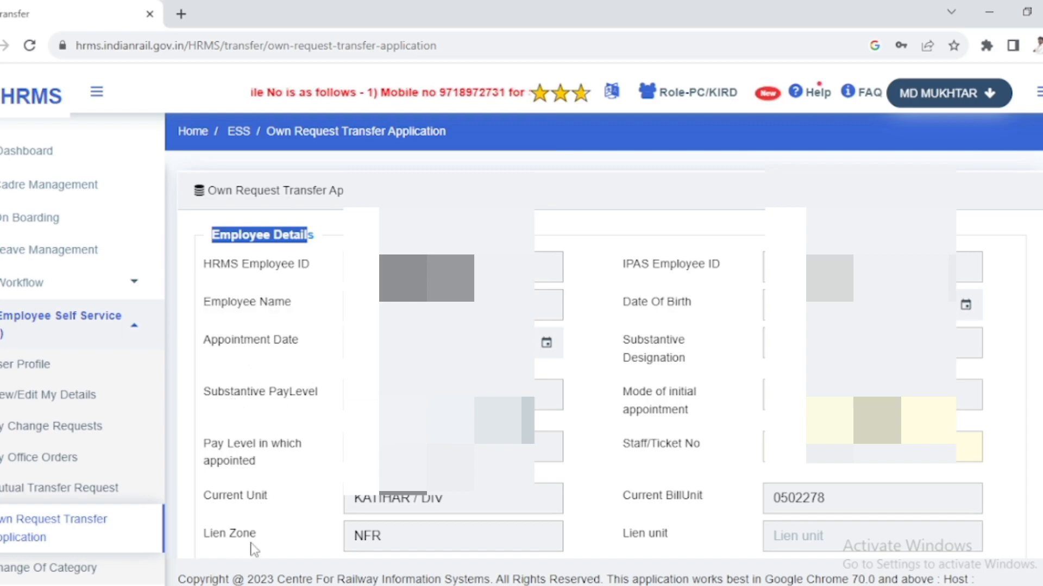
scroll(597, 337, "down", 6)
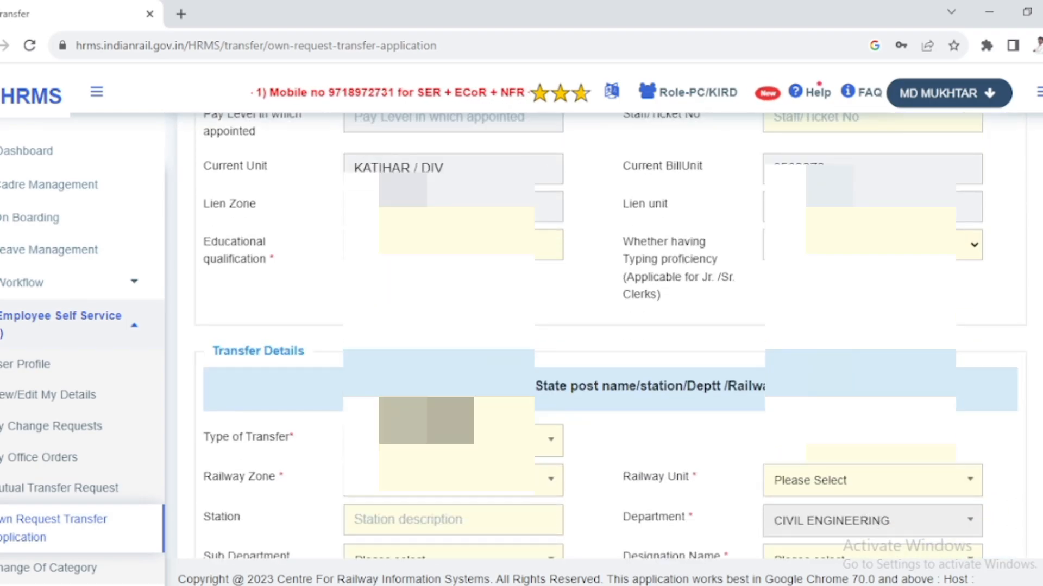
scroll(638, 241, "up", 5)
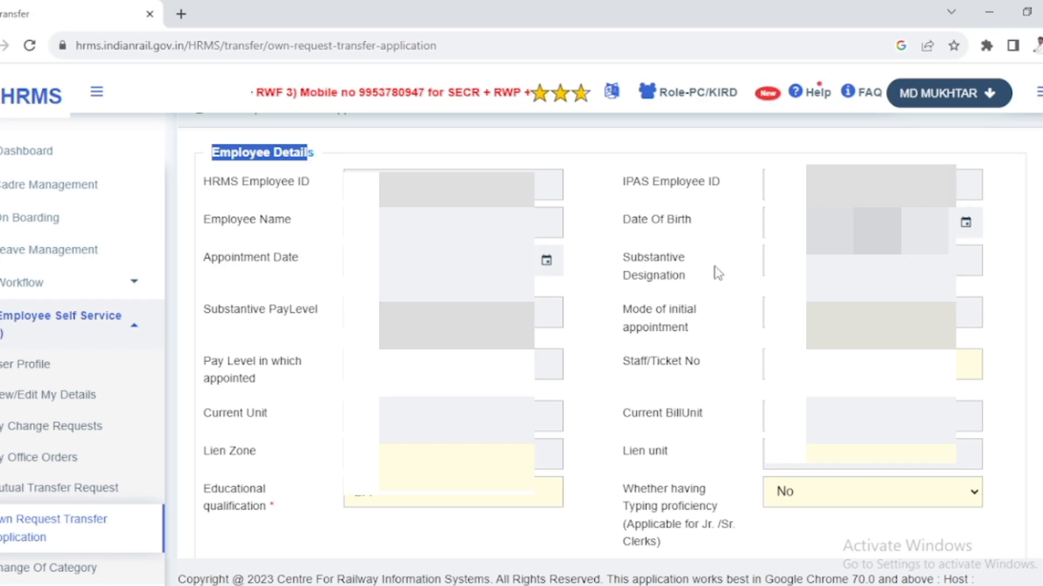
scroll(552, 318, "down", 3)
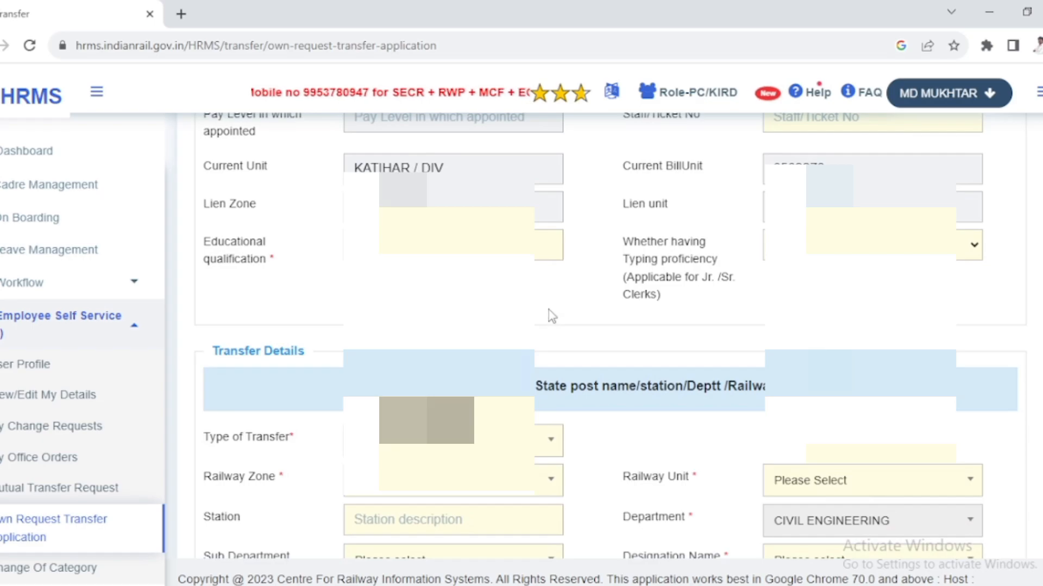
scroll(539, 291, "down", 3)
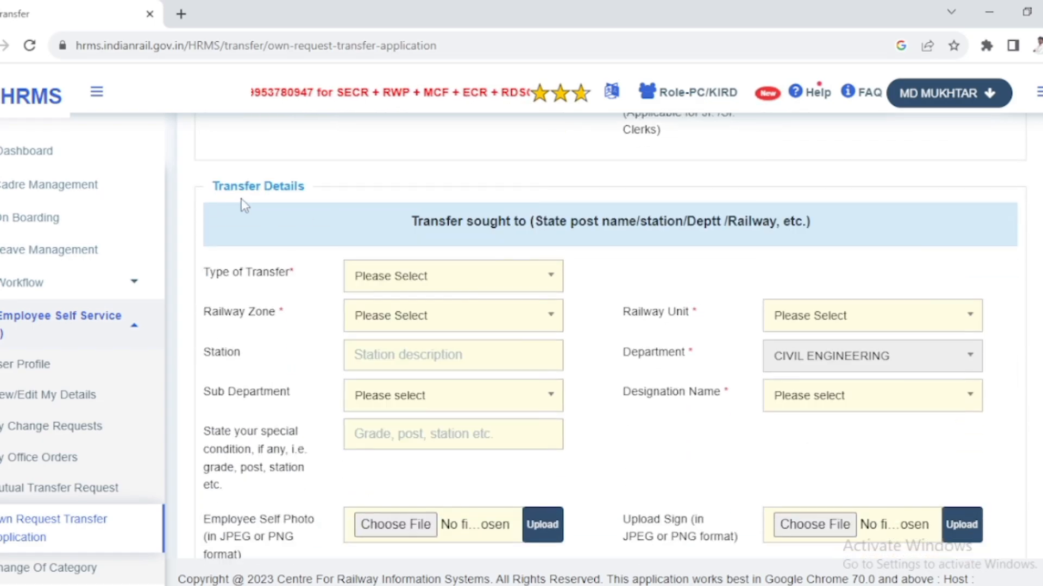
left_click_drag(212, 186, 306, 191)
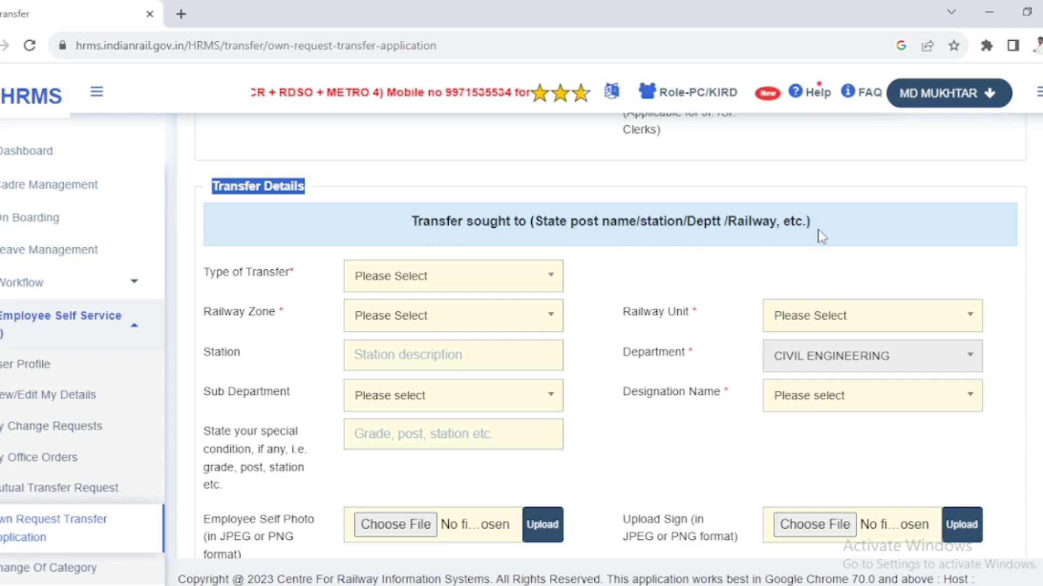
left_click_drag(838, 230, 402, 236)
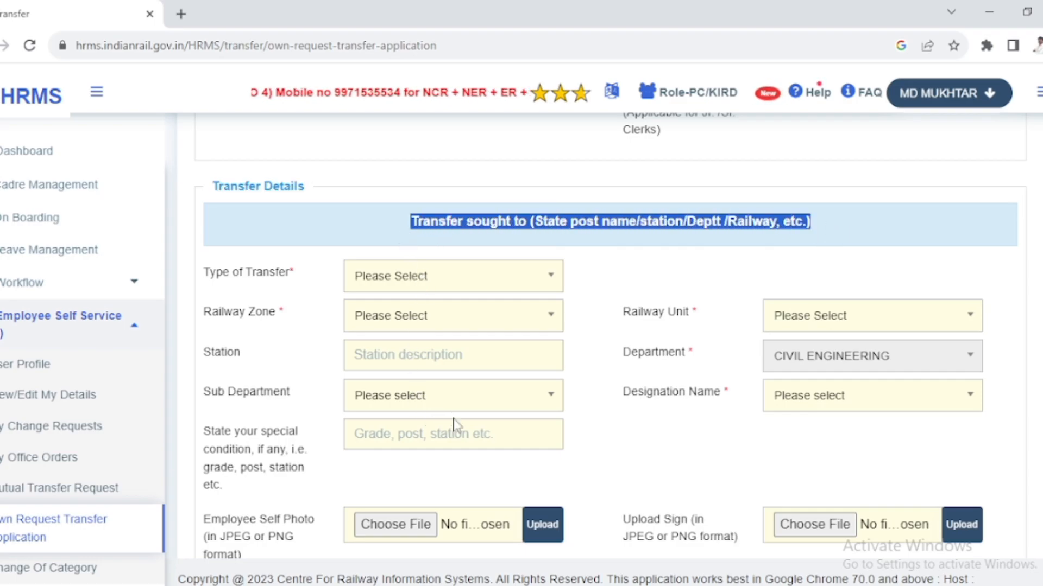
scroll(454, 426, "down", 1)
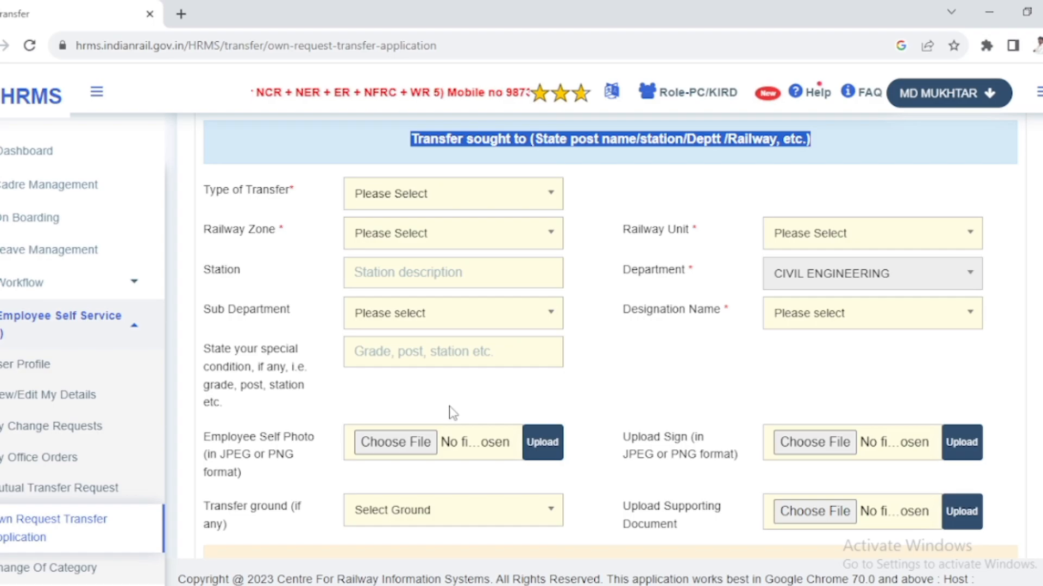
- Set the type of transfer to INTER RAILWAY
left_click(418, 196)
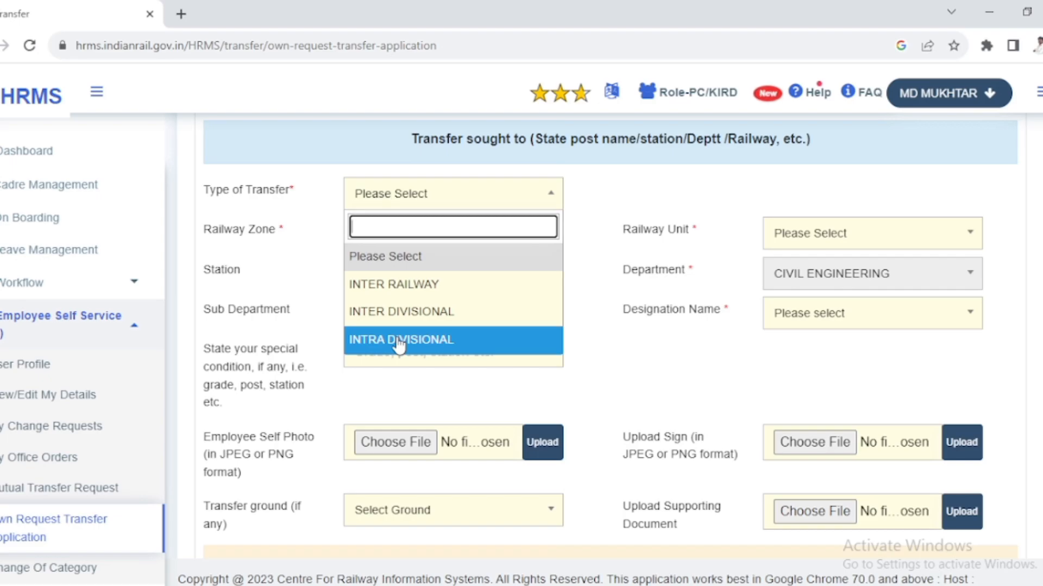
left_click(405, 287)
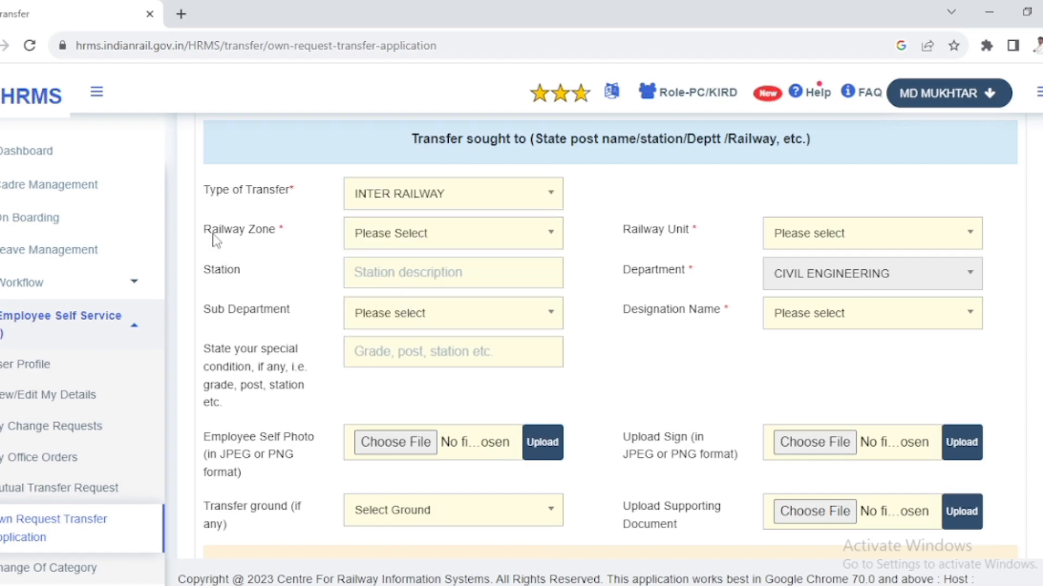
- Browse the available railway zones and try filtering them by "ecr", then clear the filter
left_click(390, 243)
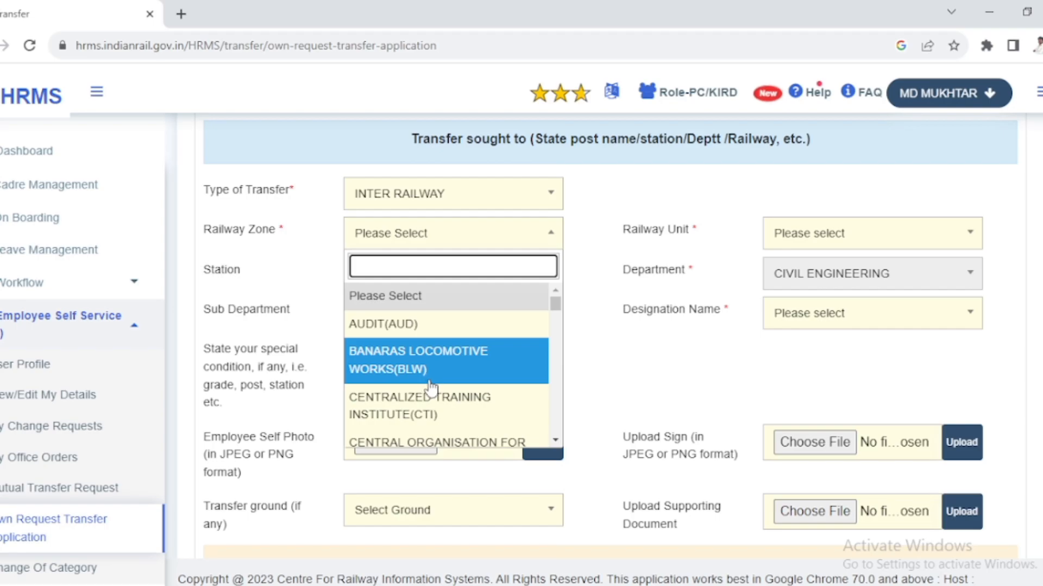
scroll(436, 390, "down", 3)
scroll(436, 390, "down", 2)
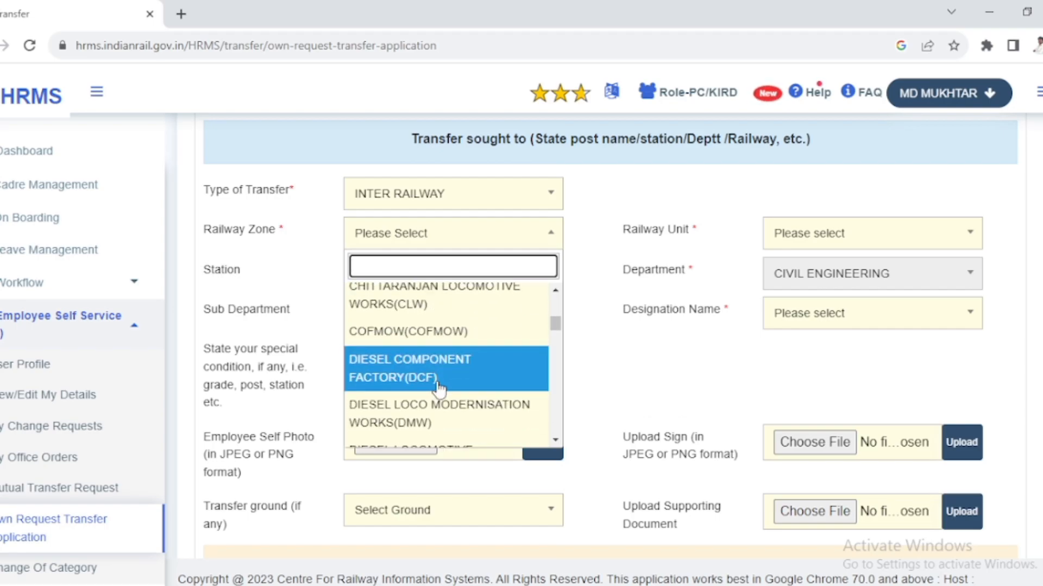
scroll(441, 390, "down", 1)
scroll(442, 389, "down", 3)
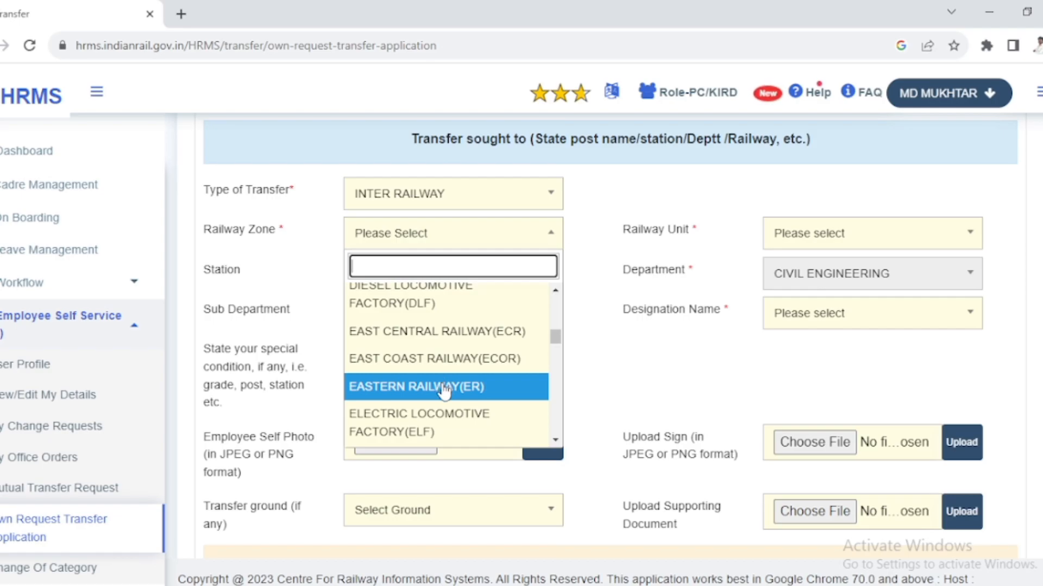
scroll(444, 388, "up", 3)
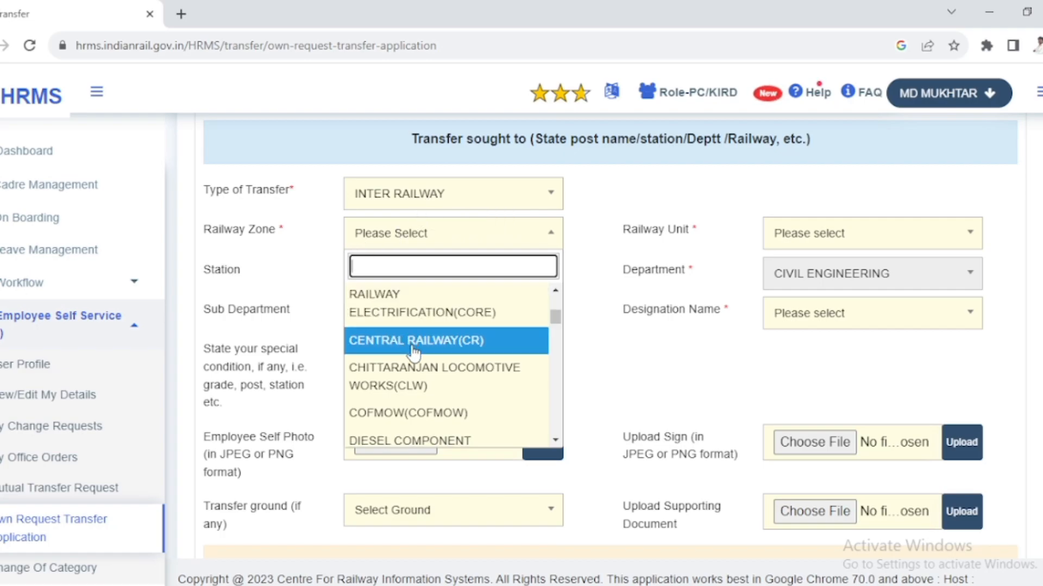
scroll(414, 353, "down", 2)
scroll(416, 356, "down", 2)
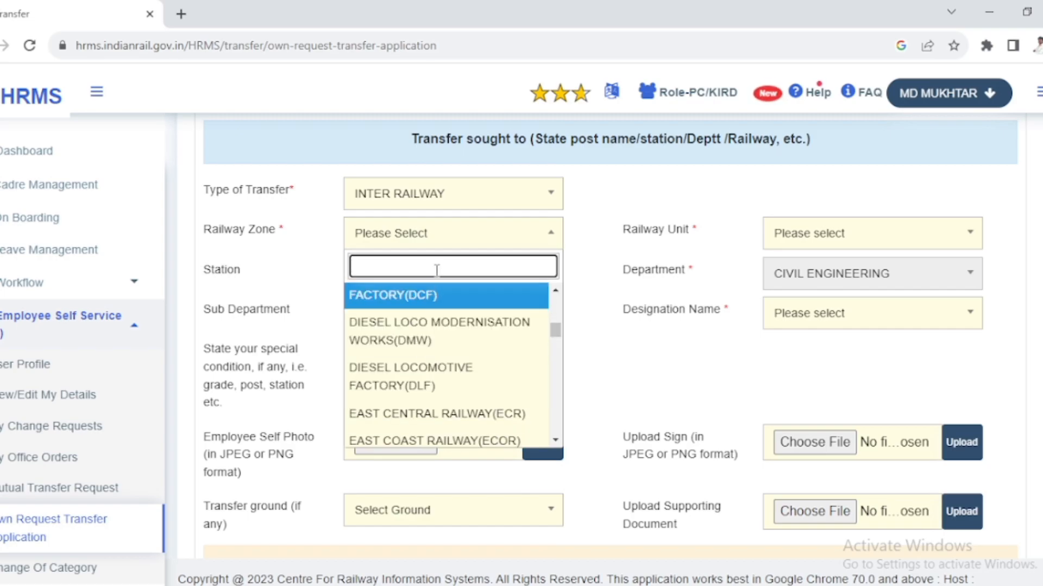
type("ecr")
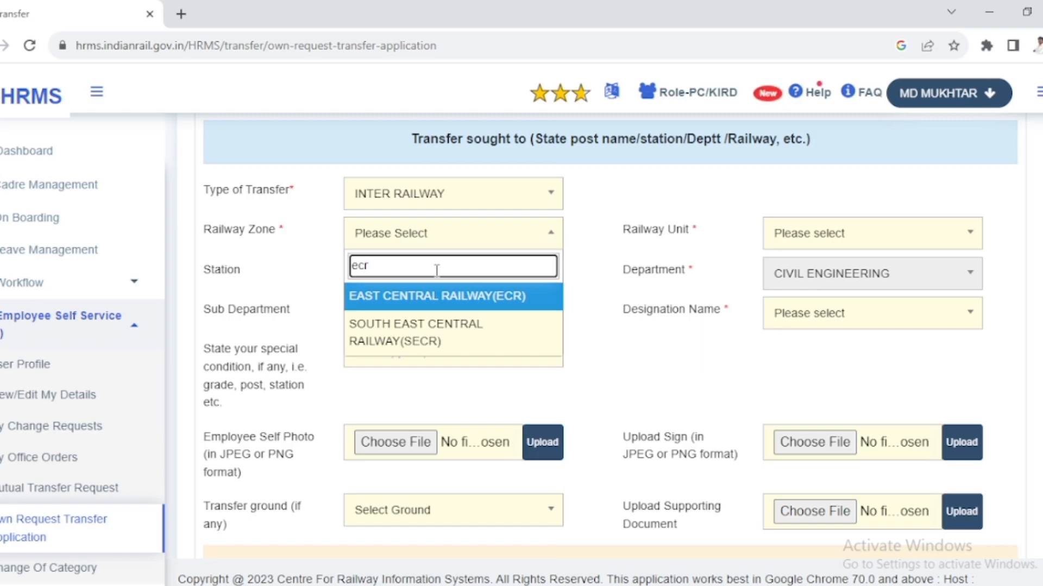
key("BackSpace")
key("BackSpace")
key("BackSpace")
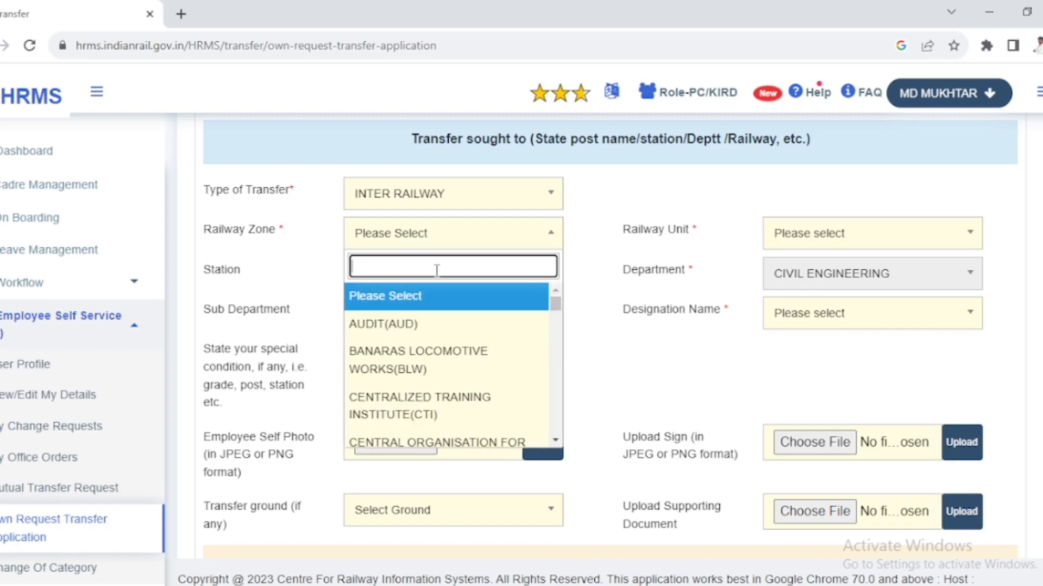
- Filter the railway zones by "ER" and choose EASTERN RAILWAY(ER) as the transfer zone
type("ER")
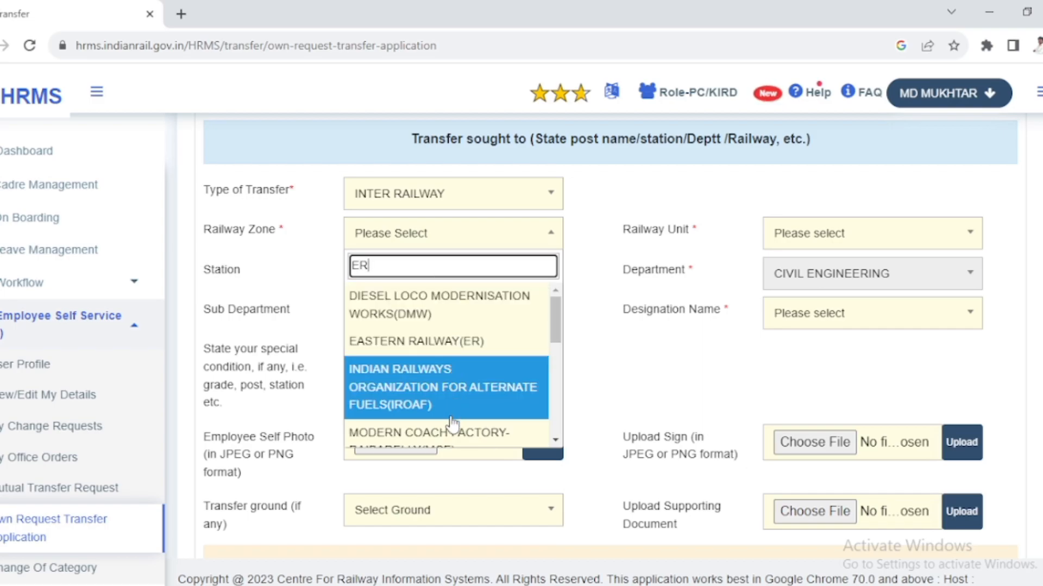
scroll(452, 422, "down", 1)
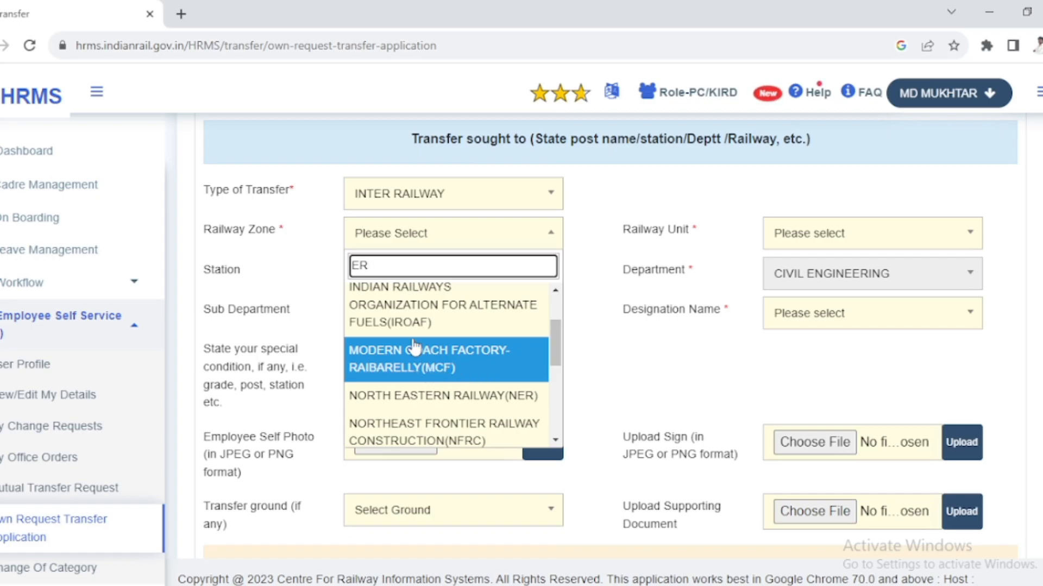
scroll(422, 358, "up", 3)
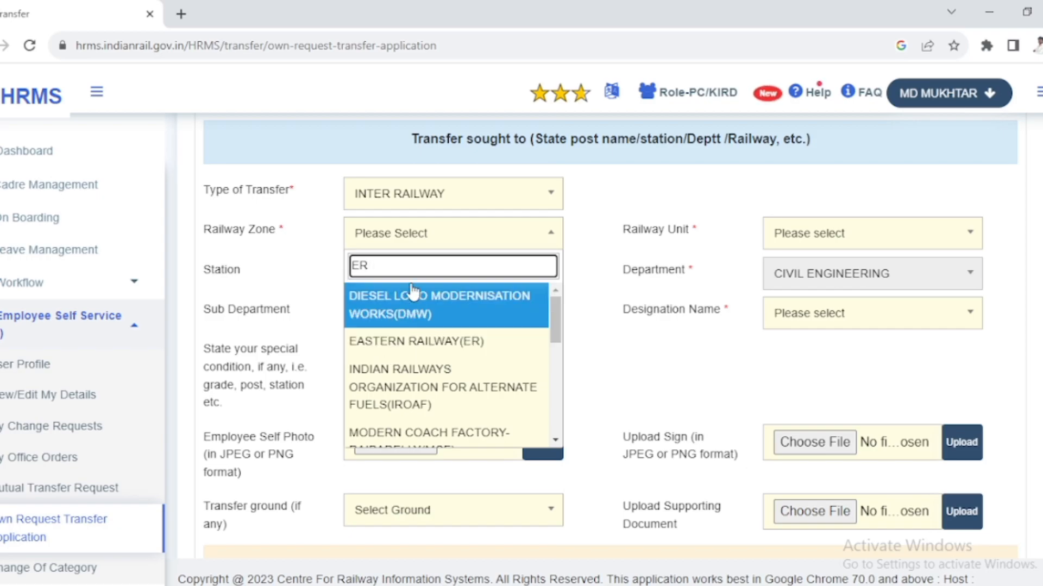
left_click(421, 346)
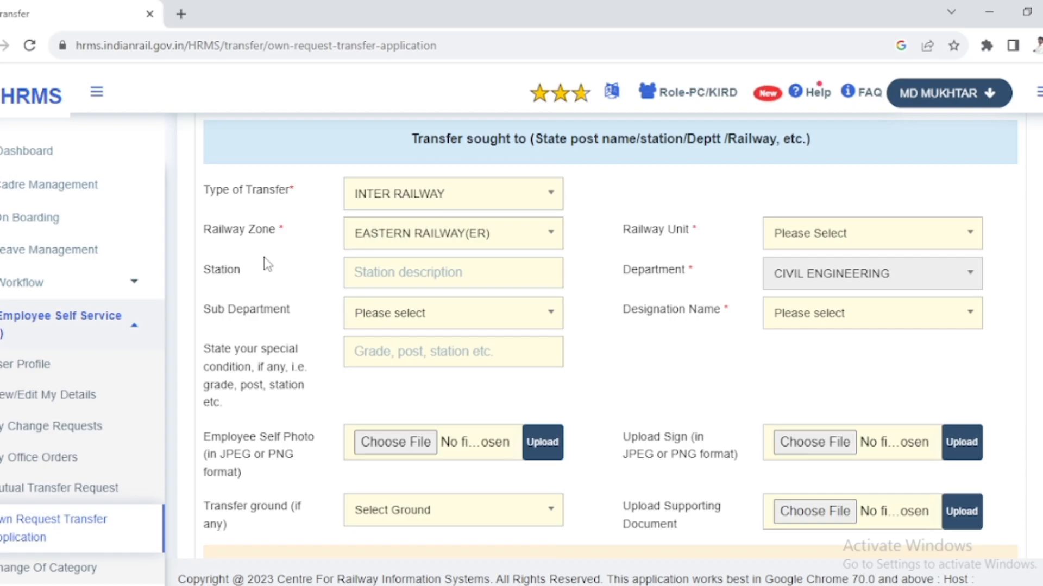
- Examine the Station label, the sub department options and the special condition field without entering anything
double_click(281, 231)
left_click(244, 270)
left_click(402, 323)
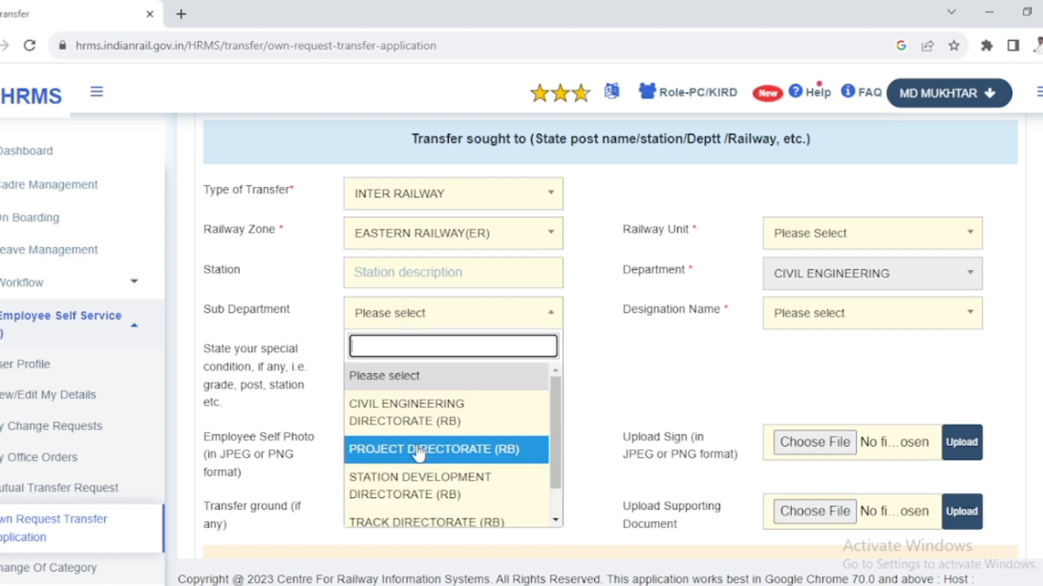
scroll(410, 454, "down", 1)
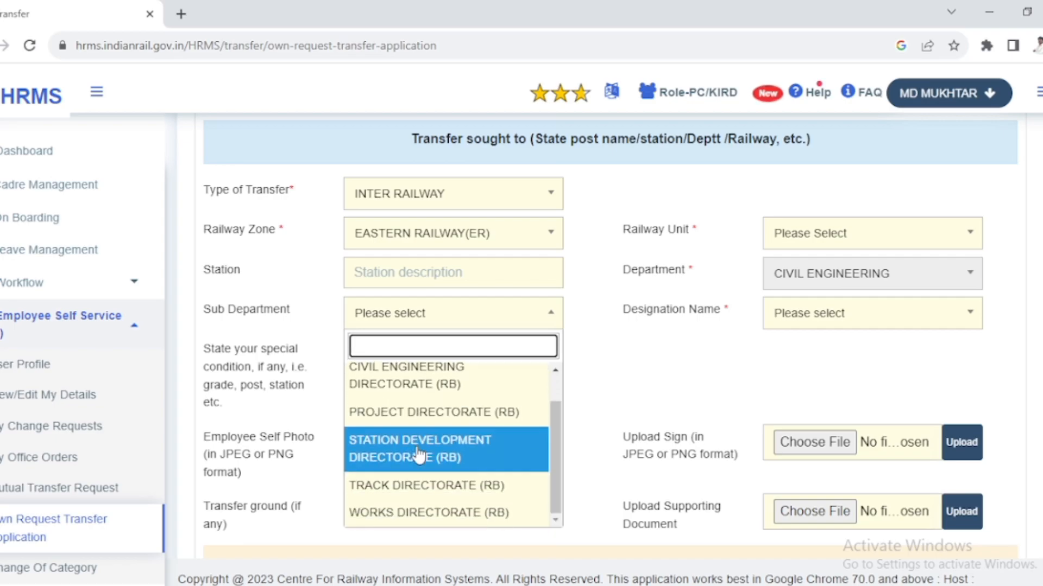
left_click(544, 313)
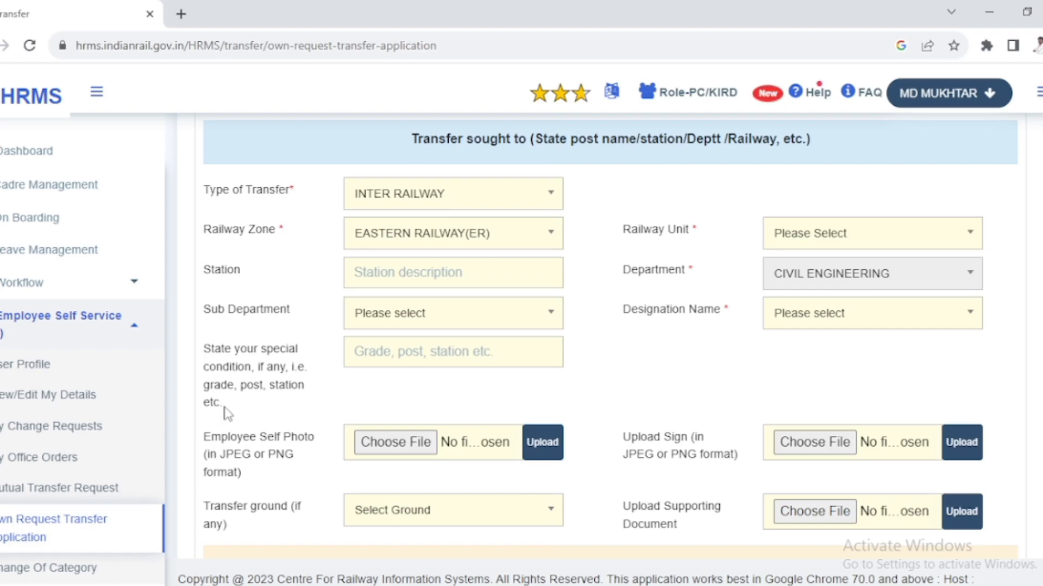
left_click(404, 357)
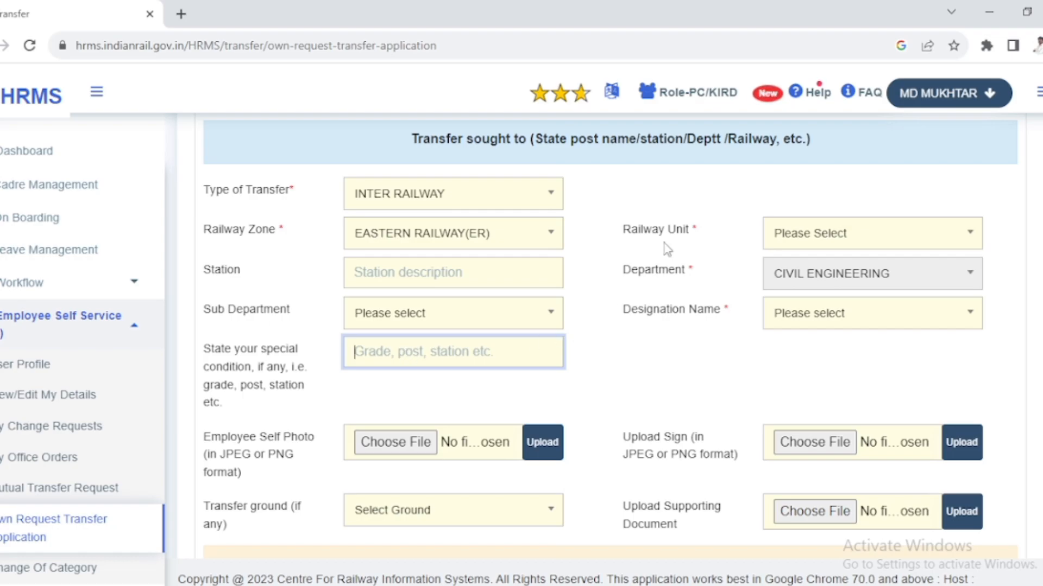
- Set the railway unit to MALDA (DIV) in the transfer details
left_click(691, 230)
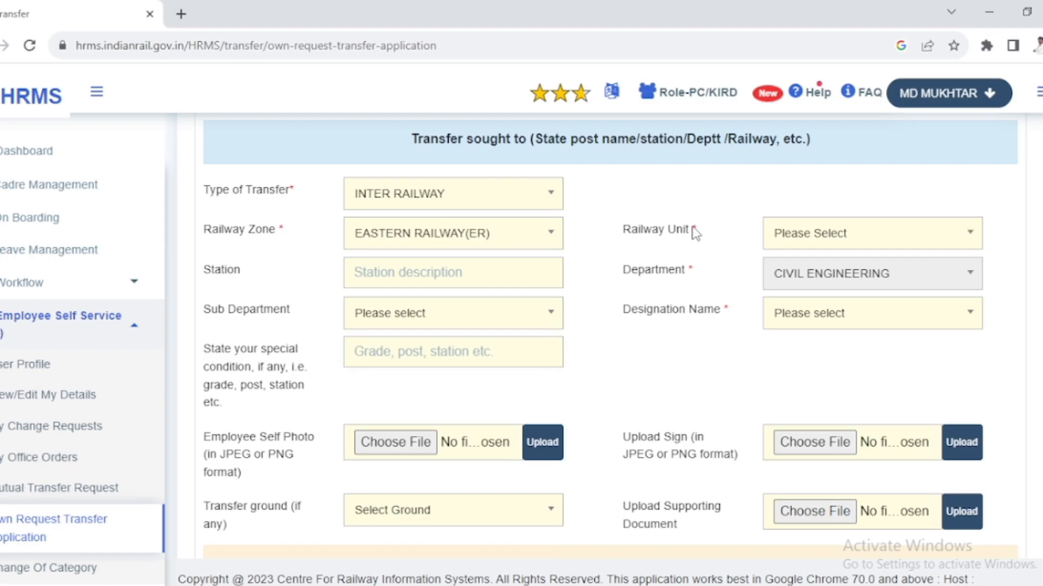
left_click(810, 239)
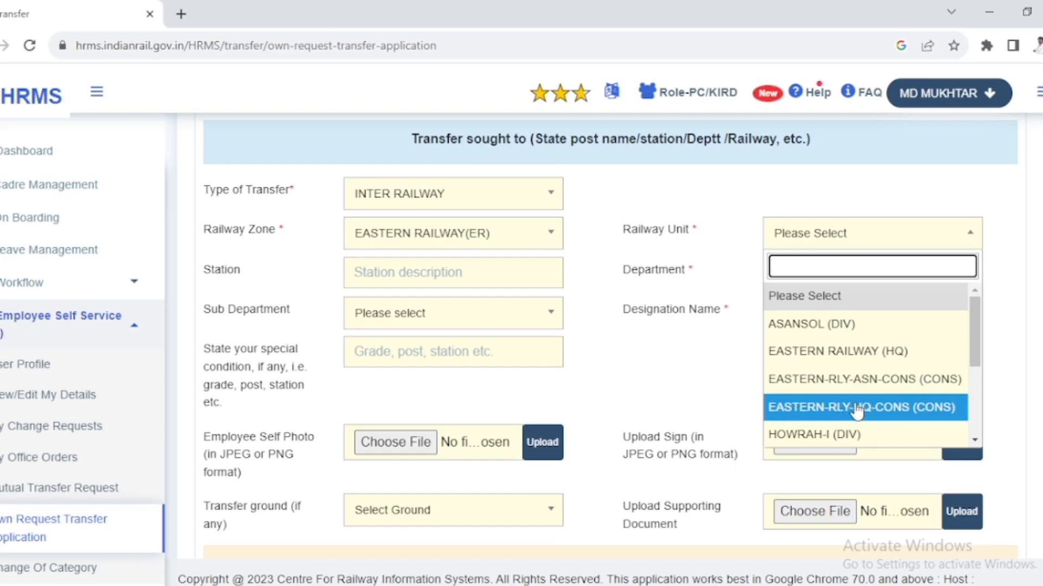
scroll(818, 426, "down", 2)
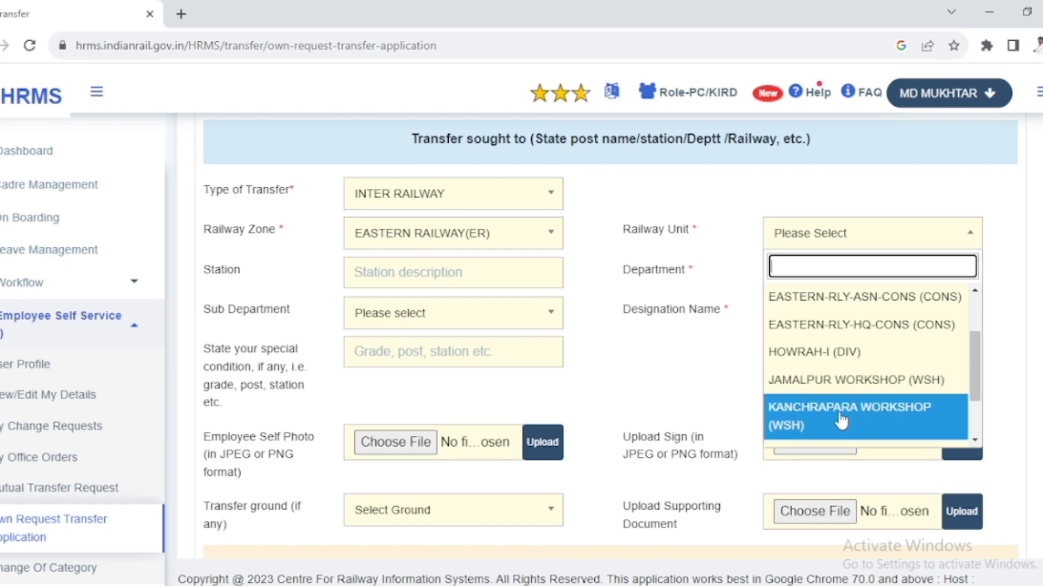
scroll(817, 429, "down", 3)
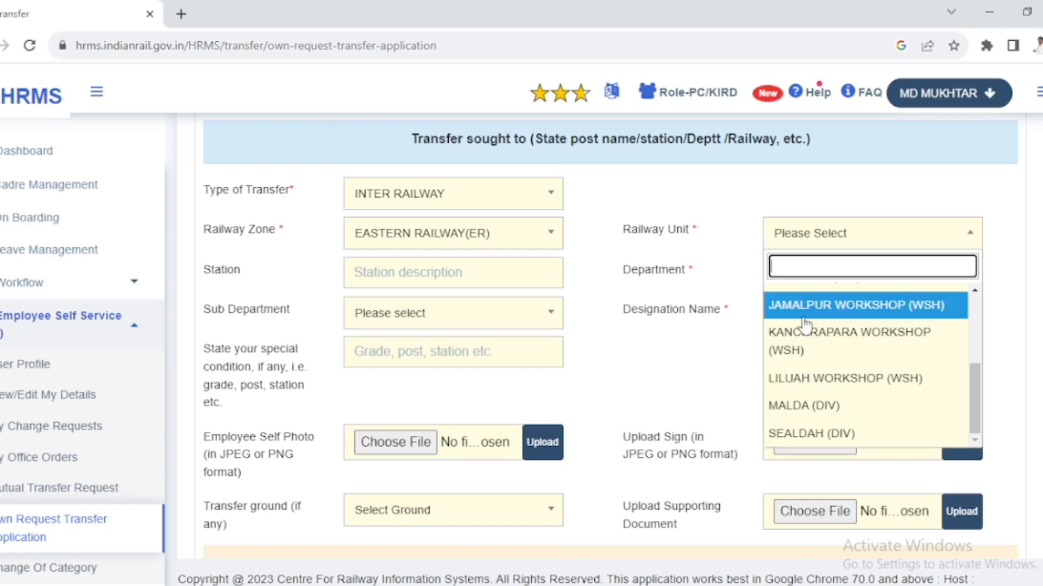
left_click(796, 411)
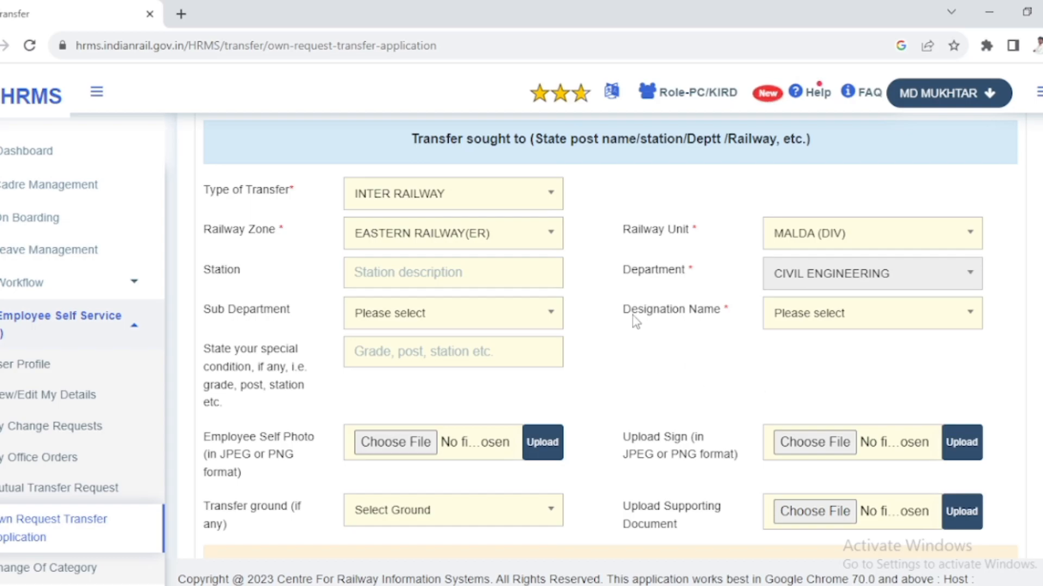
- Browse the available designations and set the designation name to GENERAL ASSISTANT (FERRO KHALASI) (1) in the transfer details
left_click(802, 322)
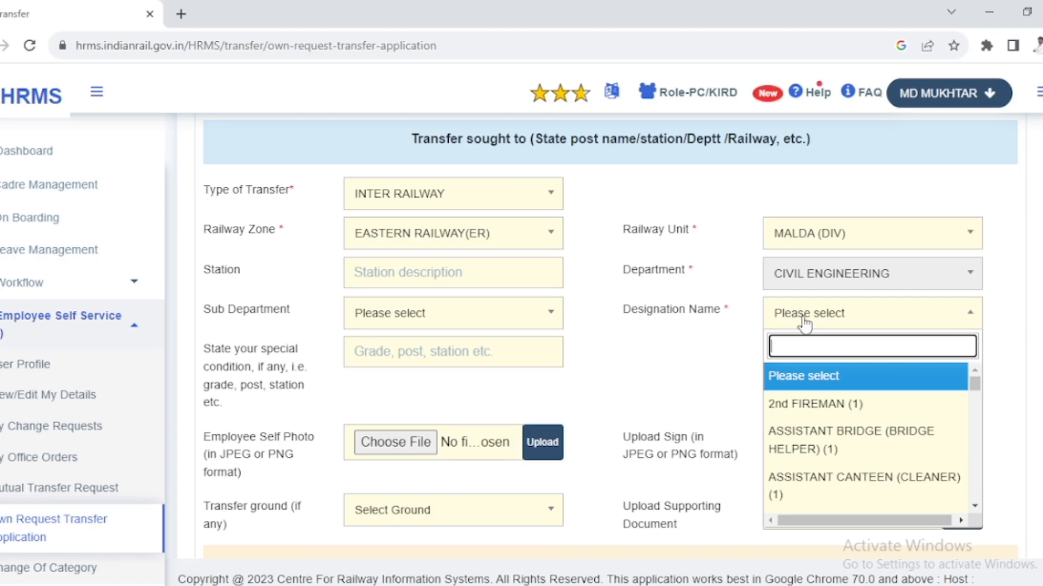
scroll(820, 429, "down", 3)
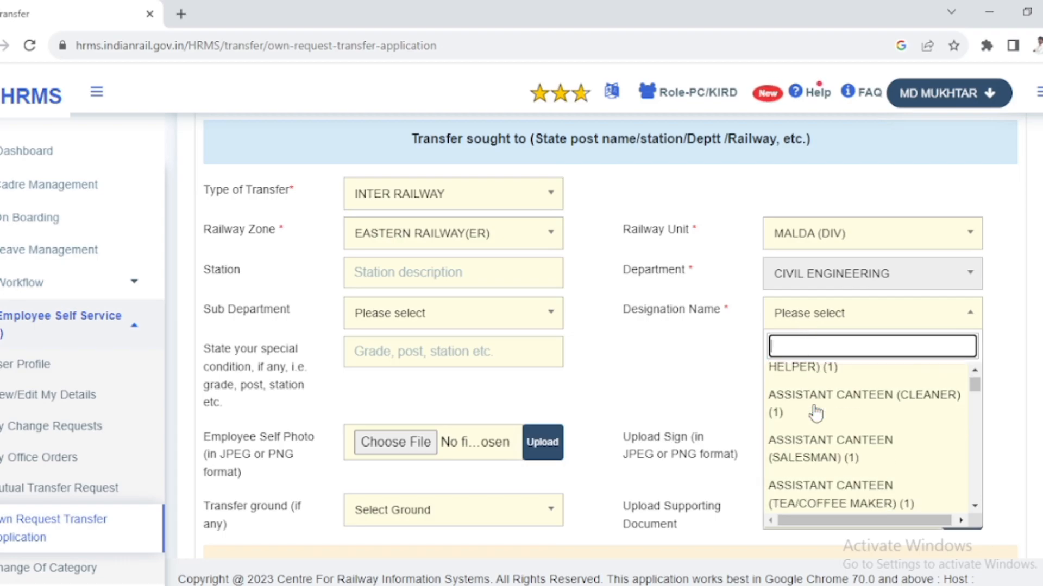
scroll(827, 433, "down", 5)
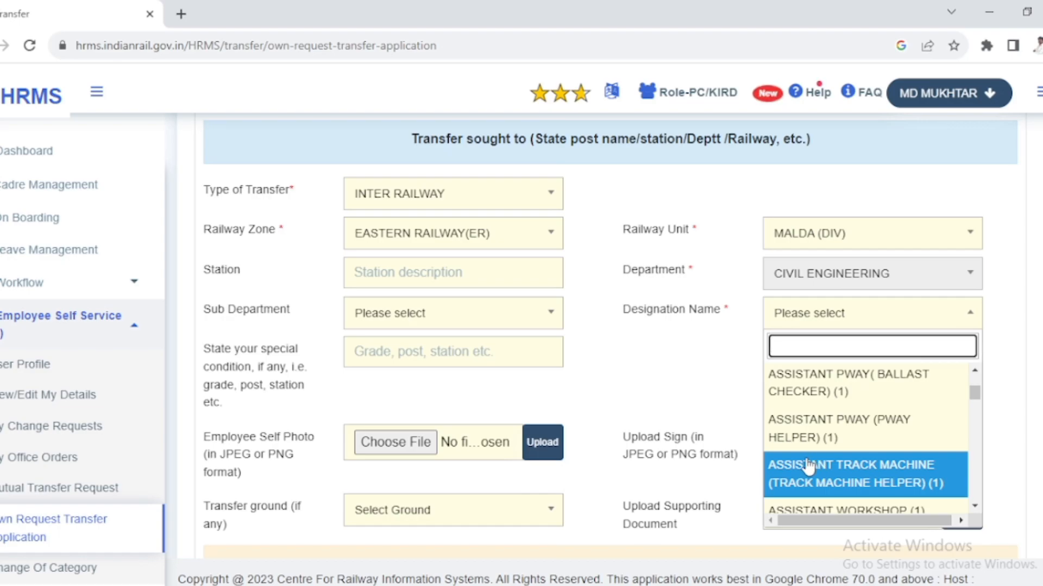
scroll(805, 467, "down", 3)
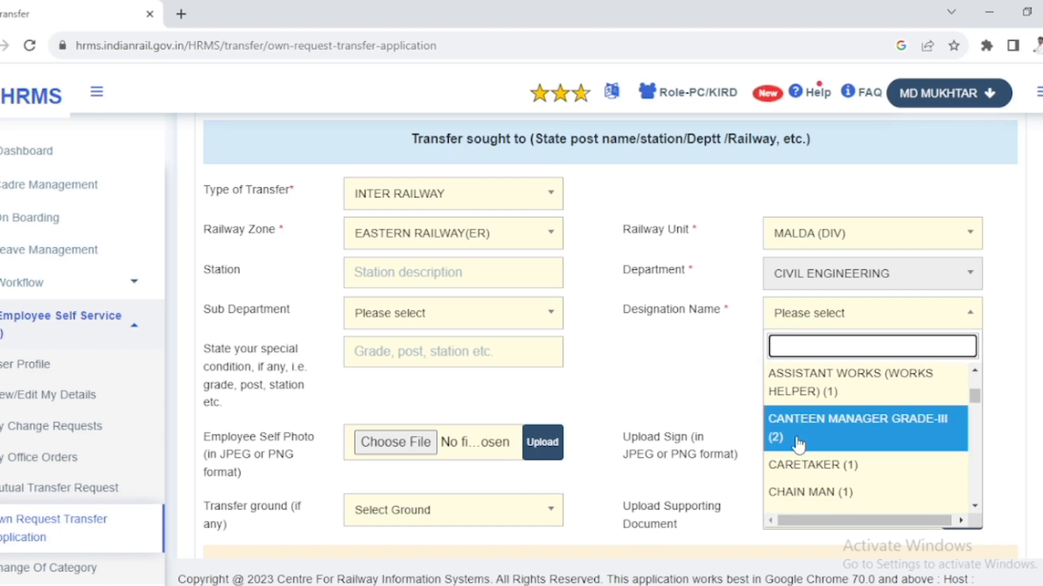
scroll(825, 455, "down", 3)
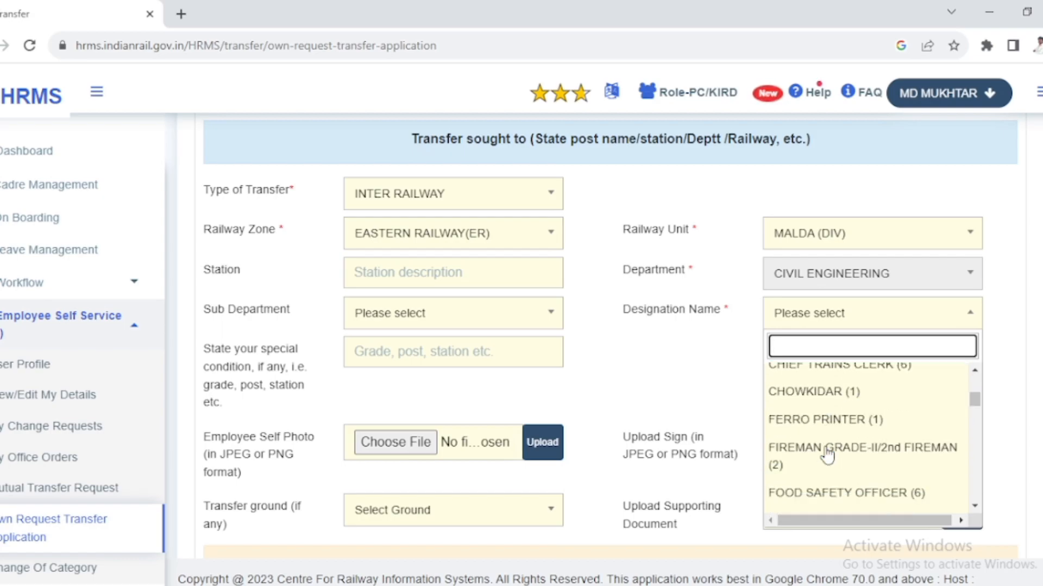
scroll(827, 456, "down", 3)
scroll(822, 455, "up", 1)
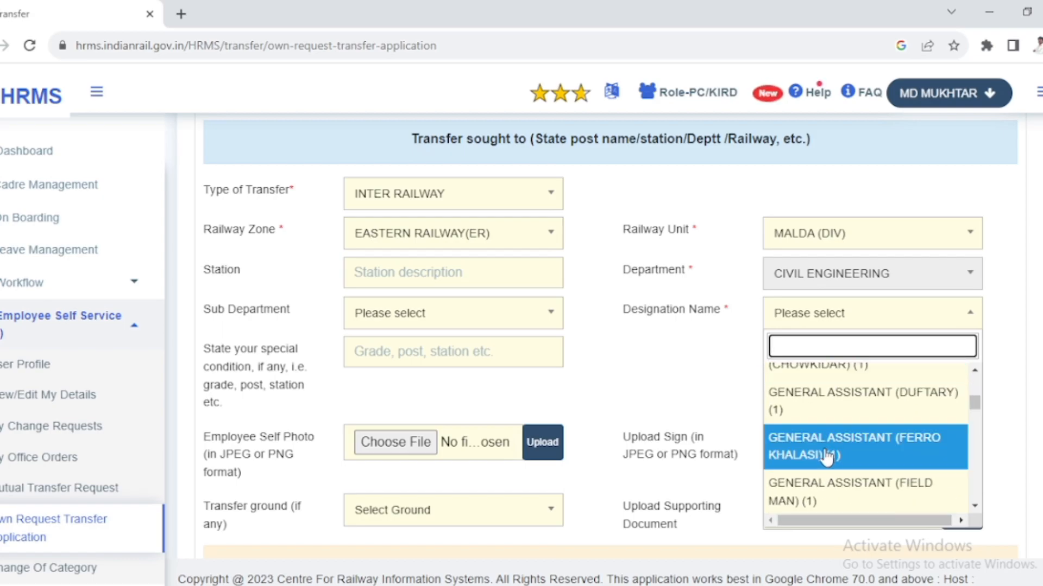
left_click(822, 454)
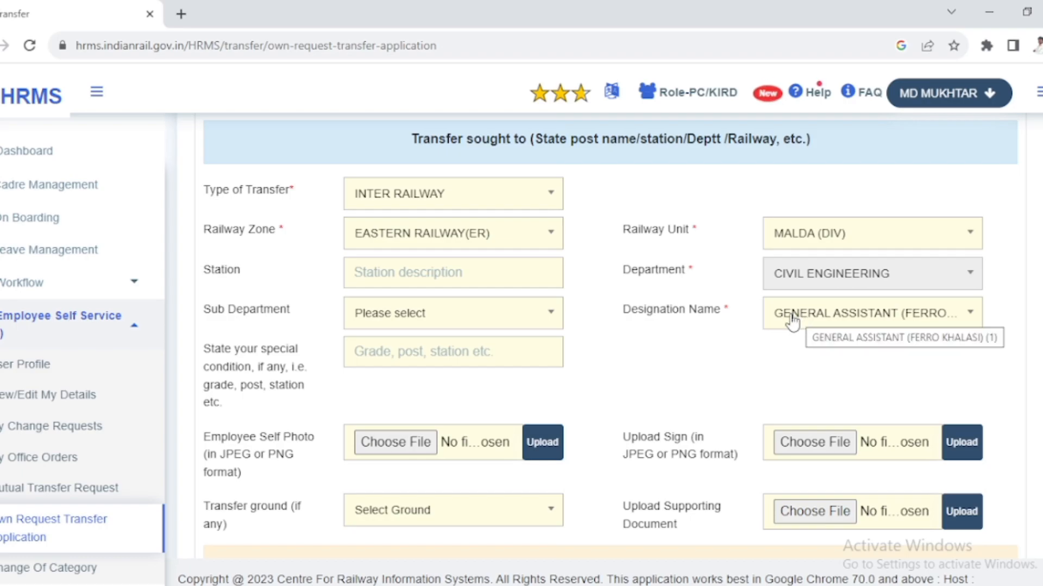
- Read the notice about service under 5 years and set the transfer ground to PHYSICALLY HANDICAPPED RAILWAY SERVANT
scroll(453, 414, "down", 2)
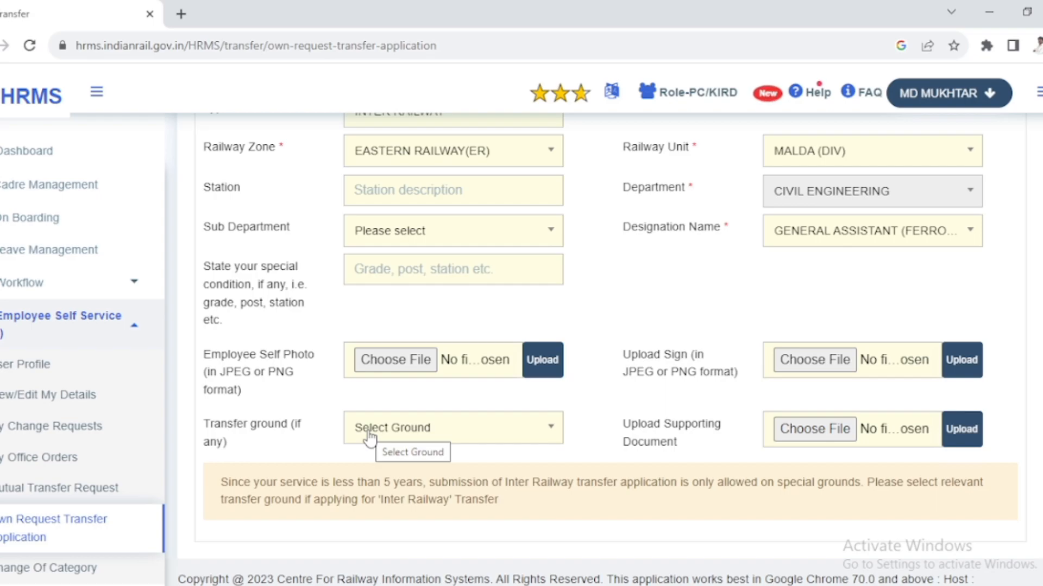
scroll(368, 435, "up", 5)
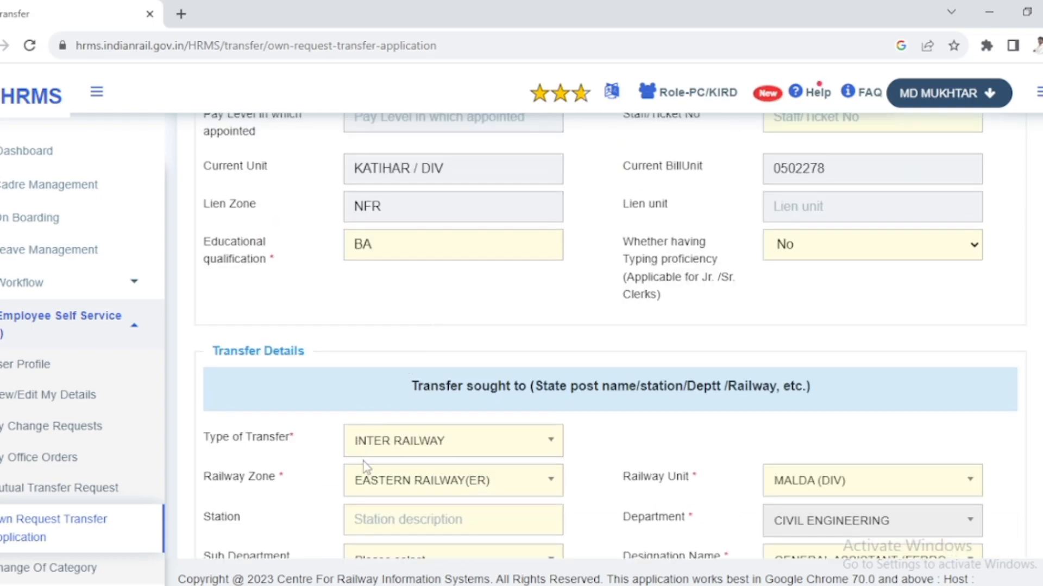
scroll(398, 459, "down", 6)
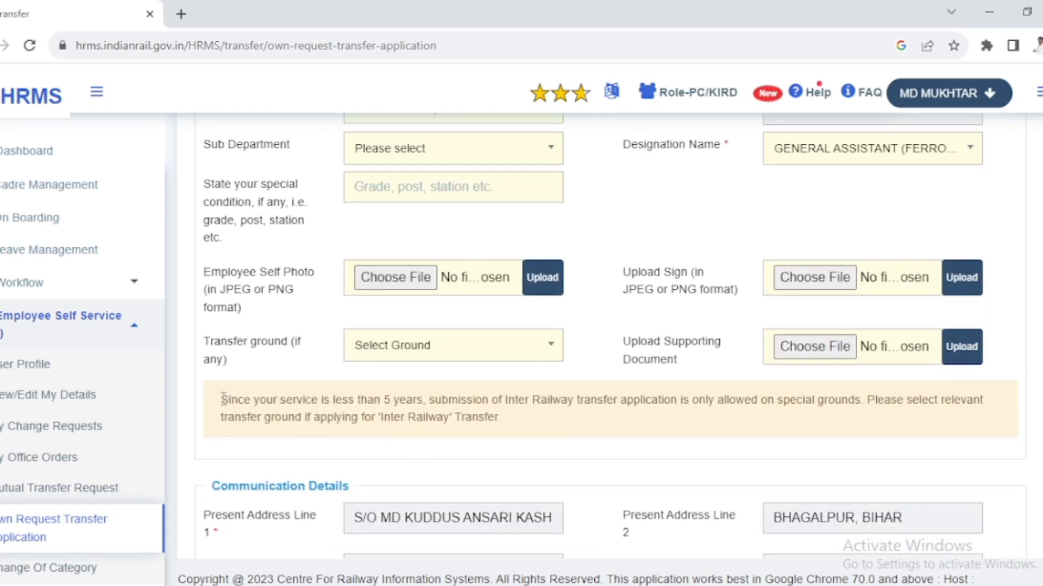
left_click_drag(225, 400, 502, 434)
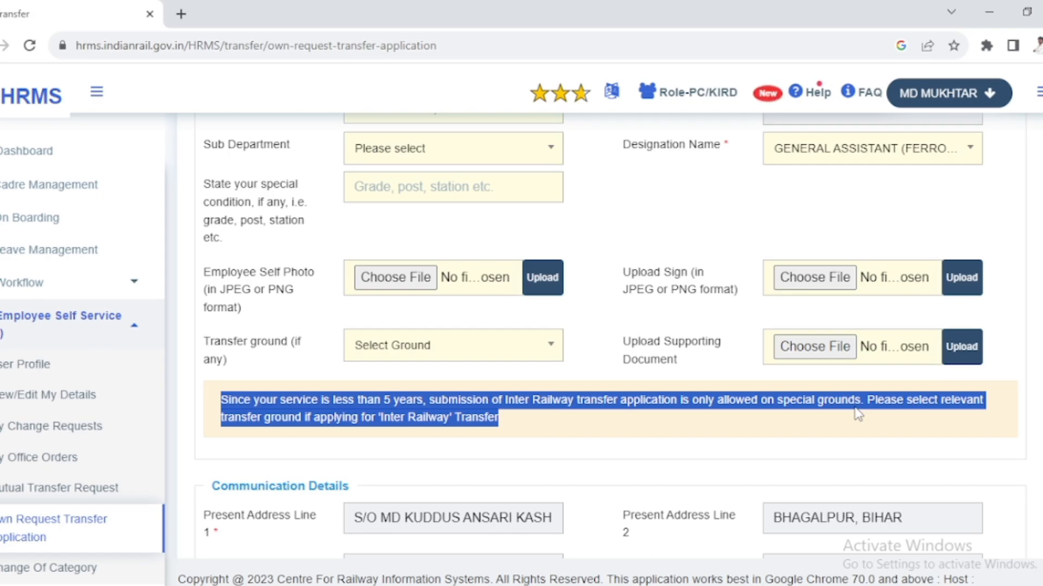
left_click(456, 350)
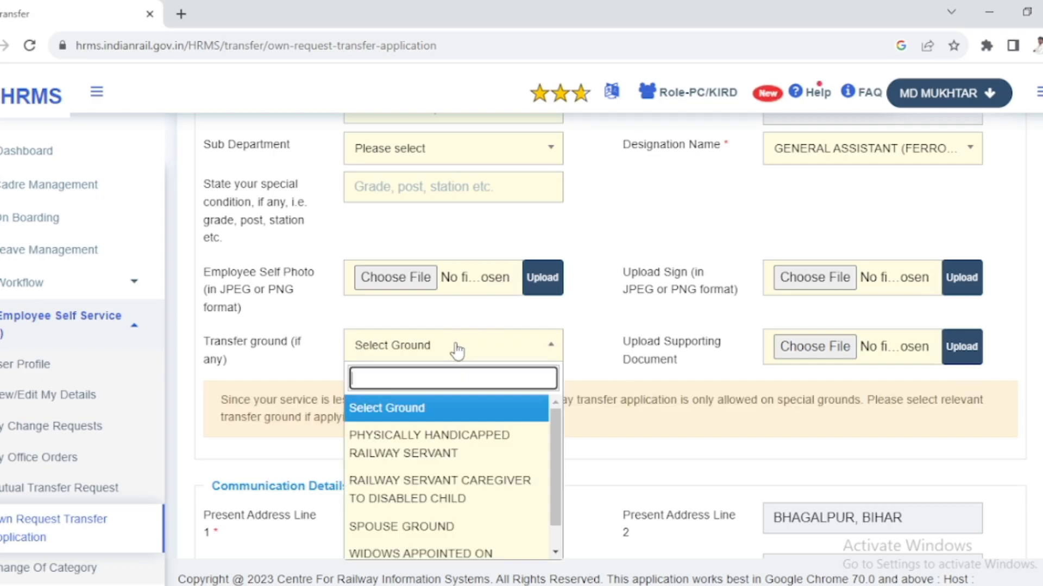
left_click(407, 346)
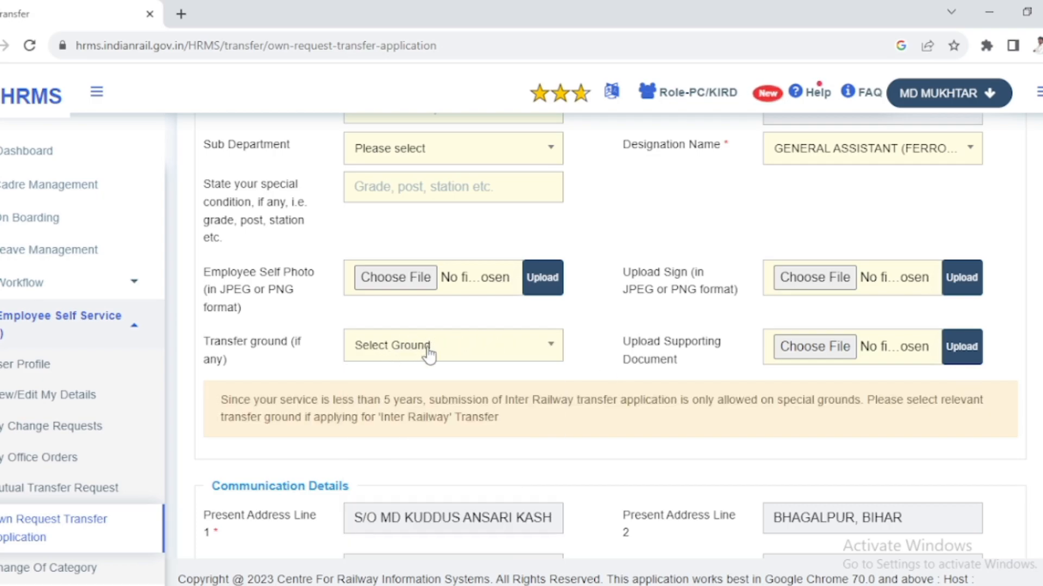
left_click(428, 355)
left_click(392, 348)
left_click(392, 348)
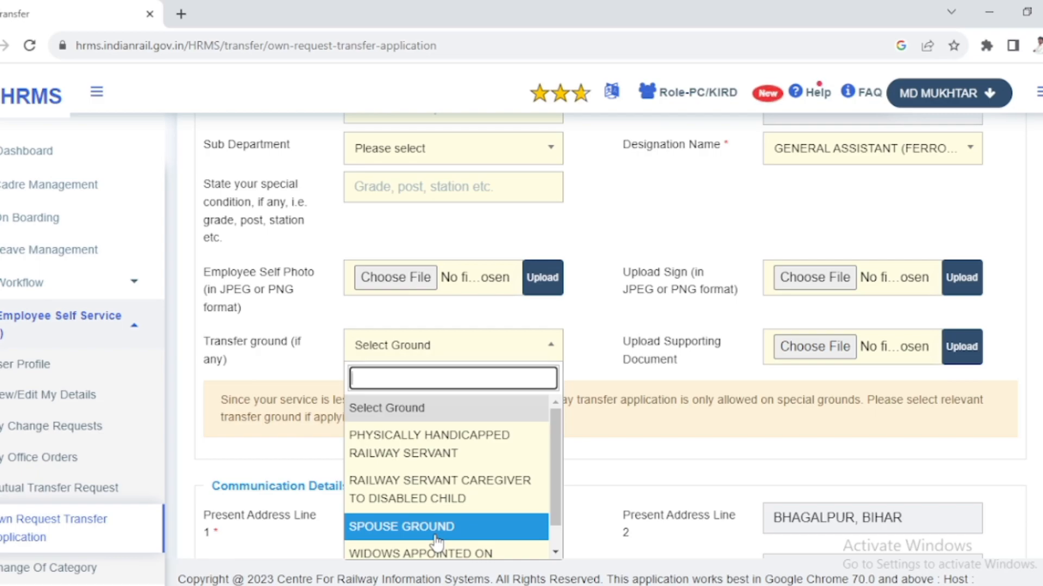
left_click(429, 461)
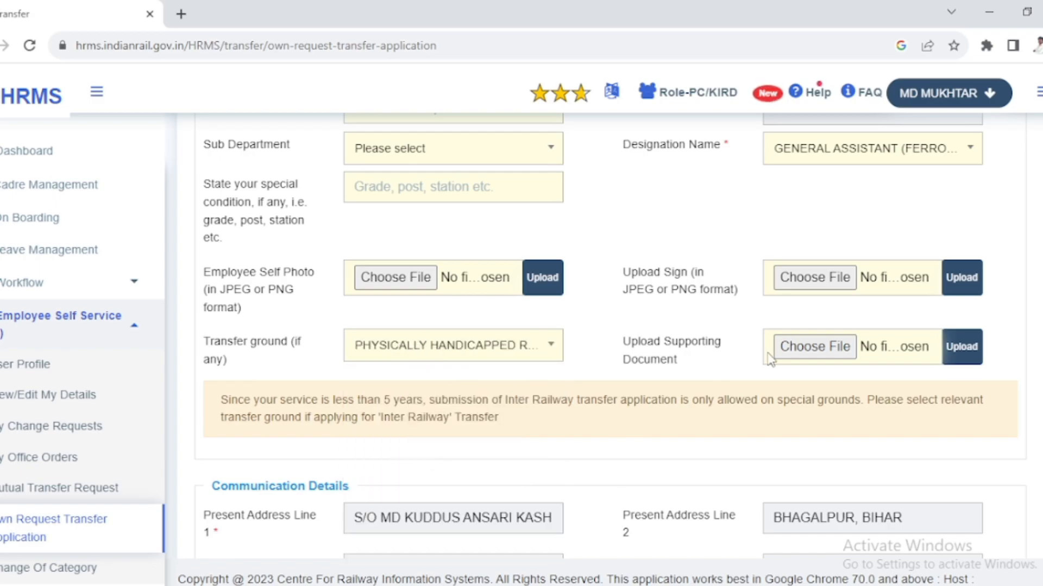
scroll(698, 324, "up", 1)
scroll(703, 329, "down", 1)
left_click(357, 349)
left_click(499, 349)
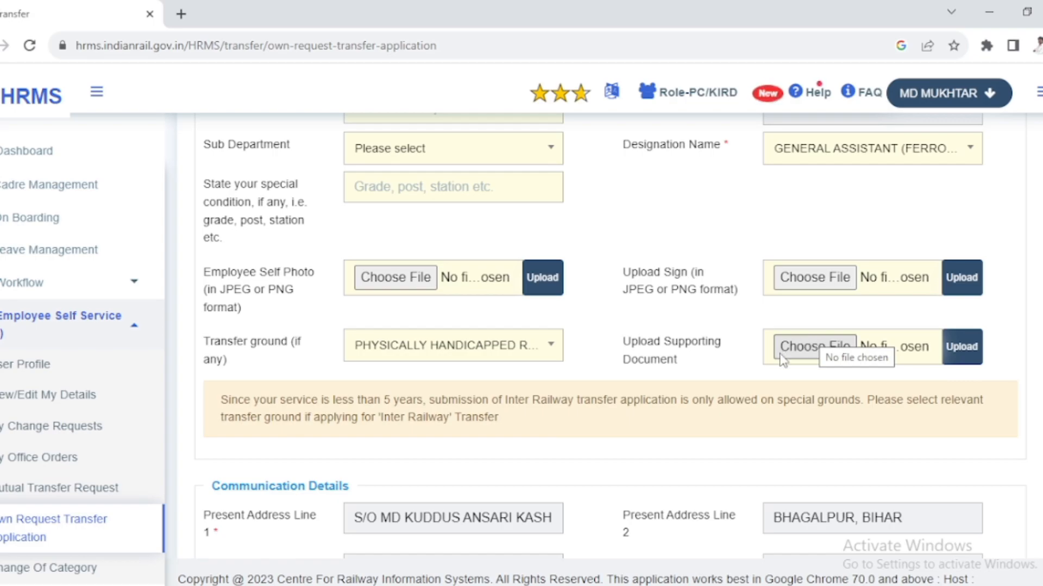
- Review the communication details and the declaration terms, and accept the declaration for the own request transfer
scroll(546, 454, "down", 3)
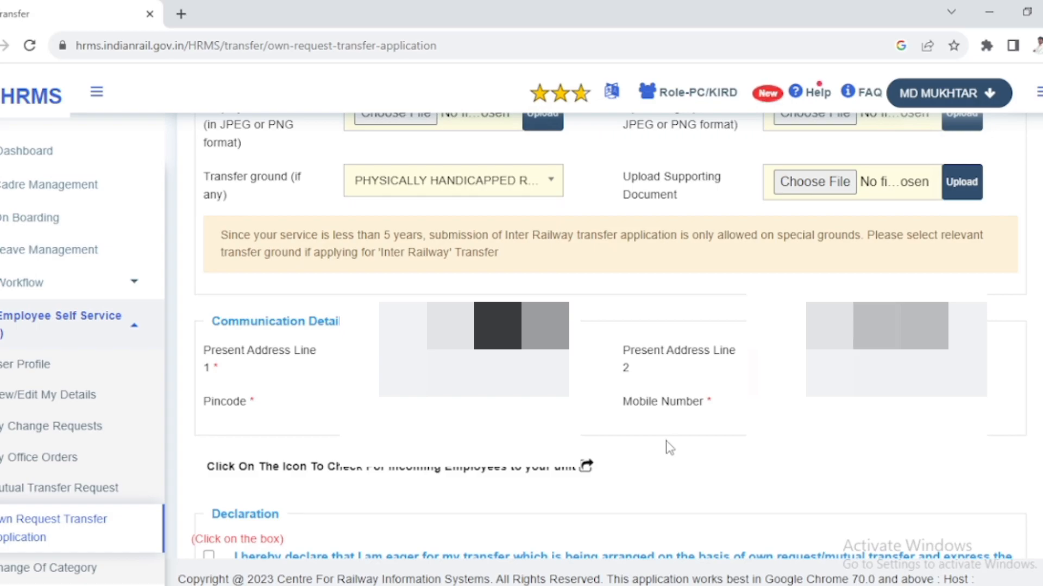
scroll(666, 446, "down", 2)
scroll(227, 370, "down", 2)
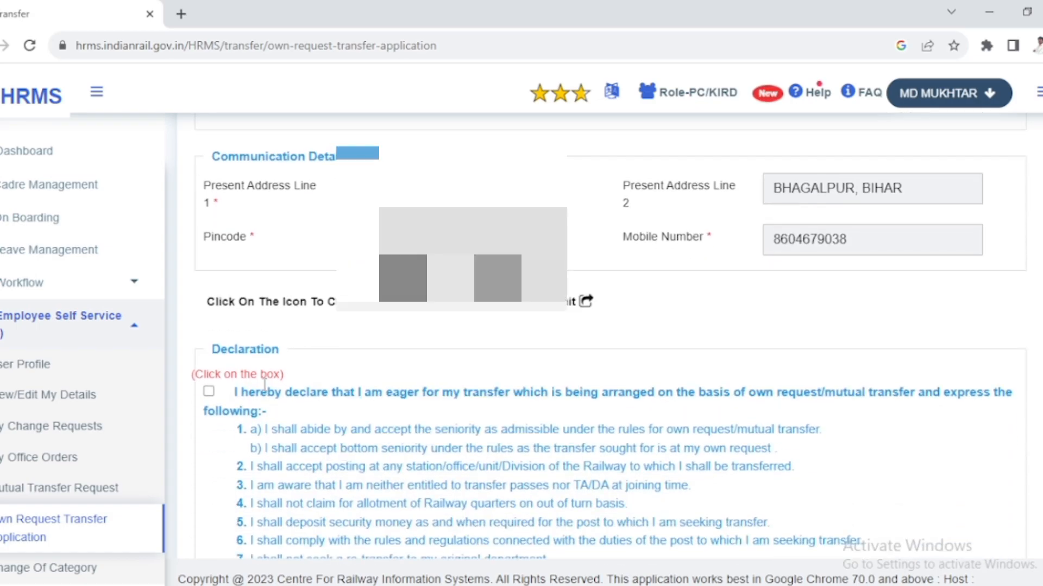
scroll(268, 382, "down", 3)
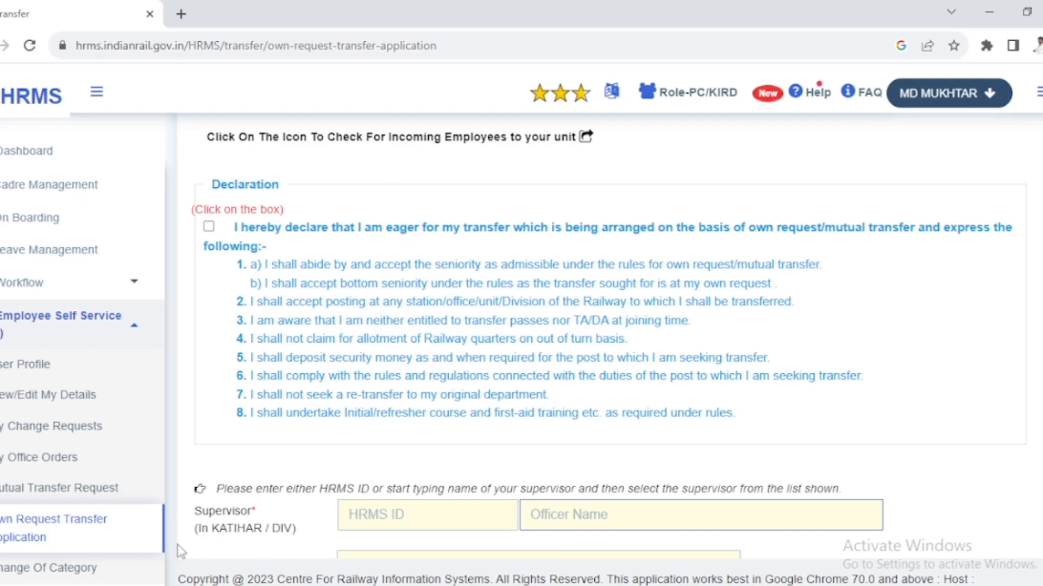
left_click(210, 227)
- Fill in the supervisor's HRMS ID and clear the officer name below the declaration
scroll(263, 369, "down", 2)
scroll(265, 369, "down", 2)
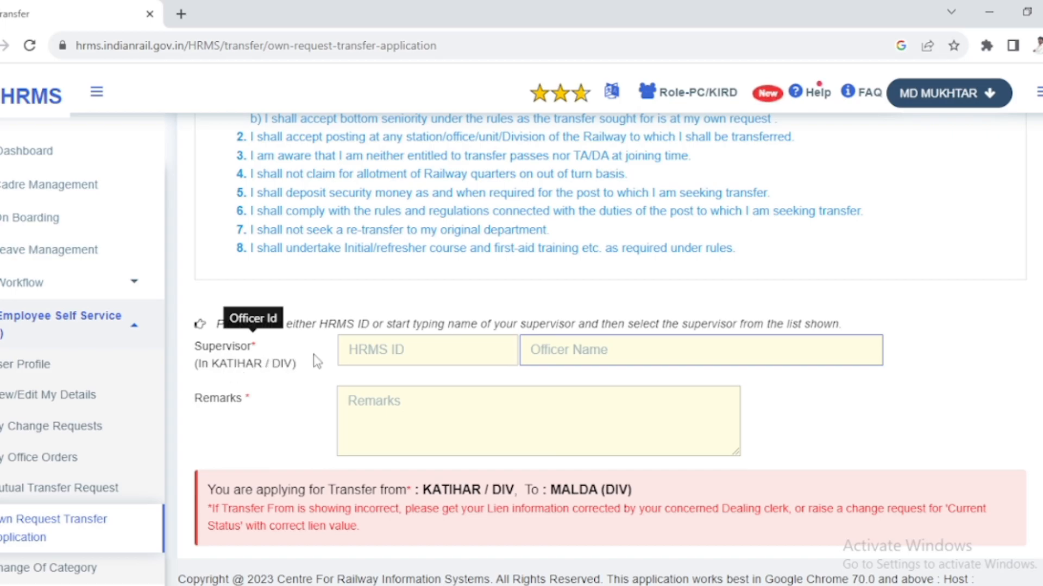
scroll(325, 348, "up", 5)
scroll(326, 345, "up", 15)
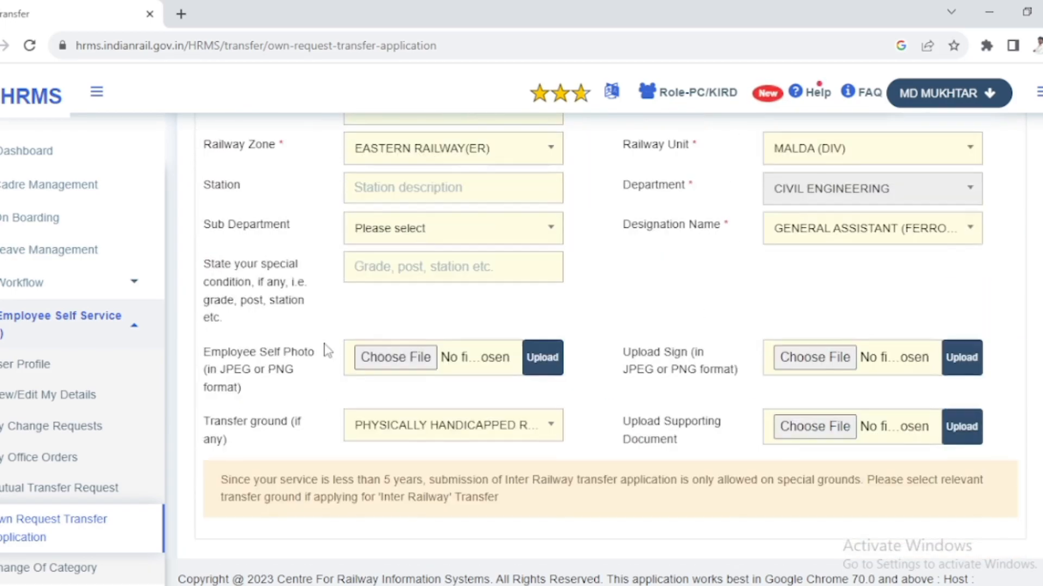
scroll(327, 351, "down", 10)
scroll(327, 350, "down", 8)
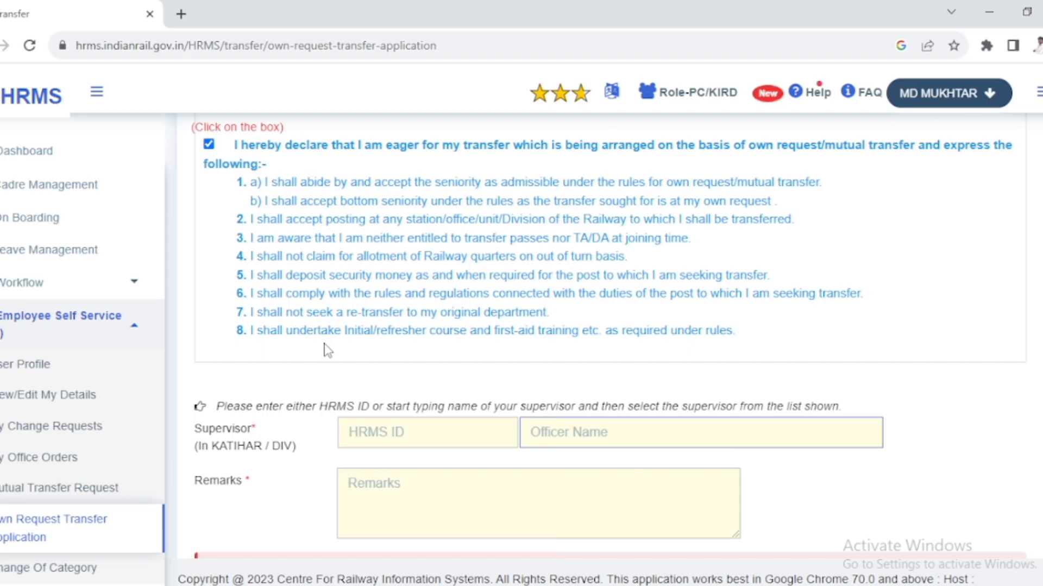
triple_click(537, 432)
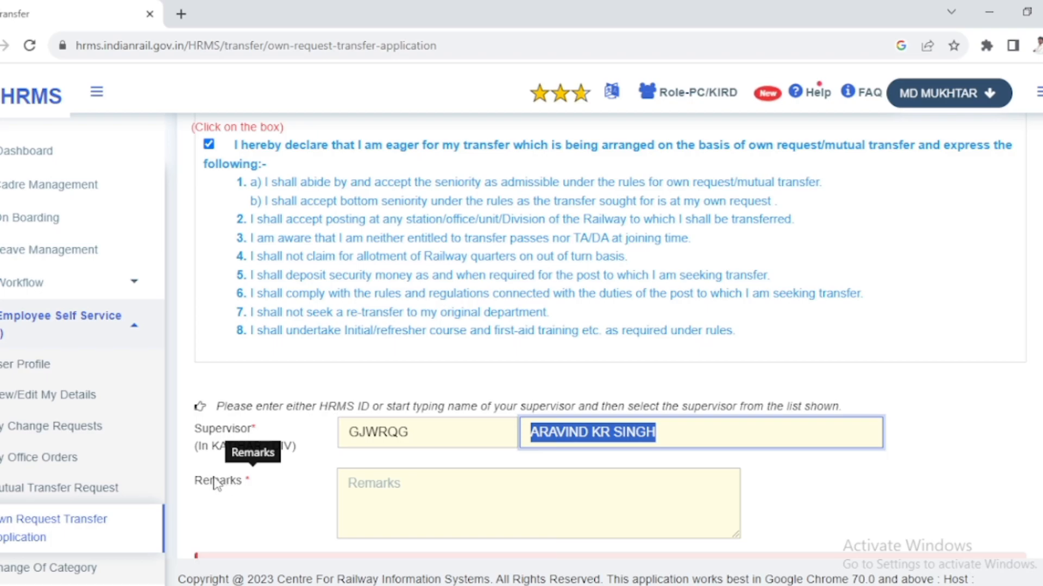
- Enter "MAY CONSIDER SIR." as the remarks of the transfer application
left_click(362, 489)
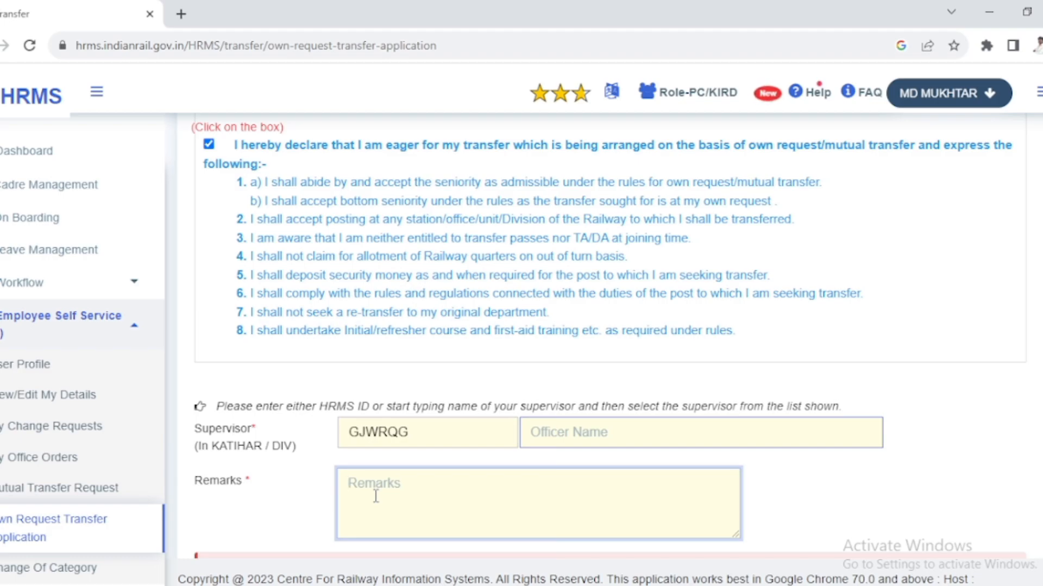
type("M")
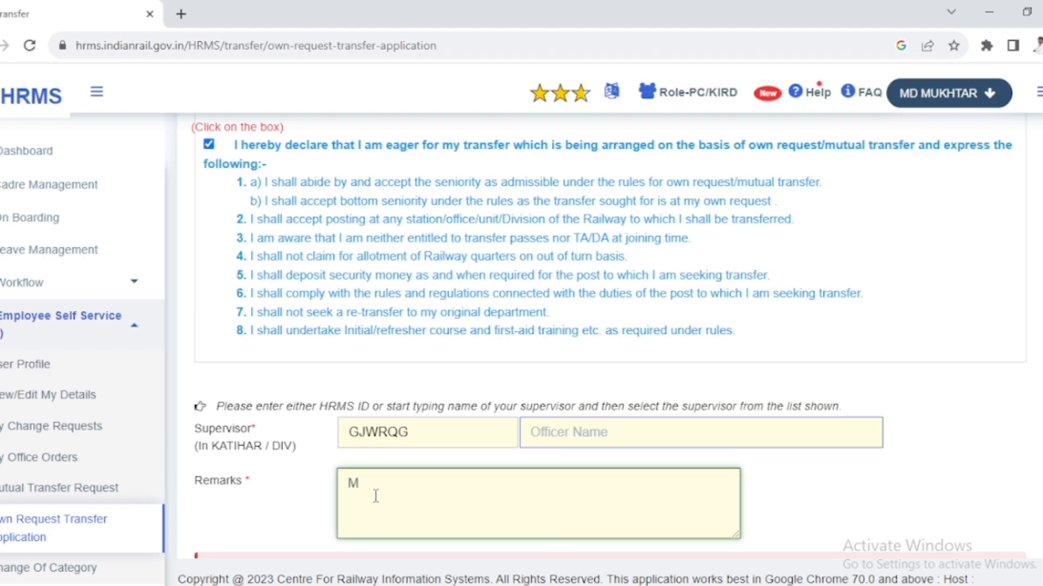
type("AY CONSIDER S")
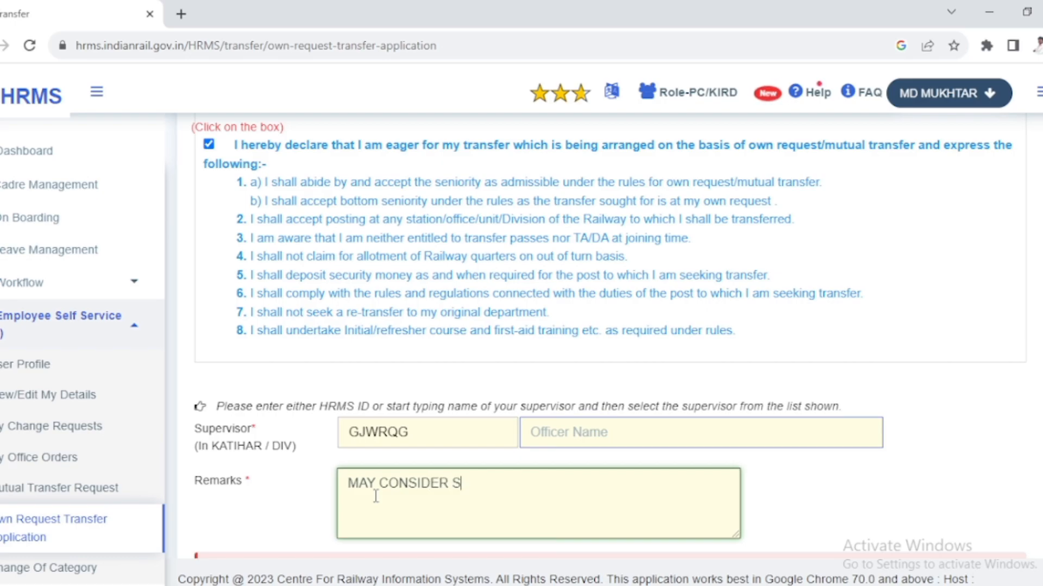
type("IR.")
- Read the lien correction note below the remarks and try to submit the application
scroll(421, 496, "down", 3)
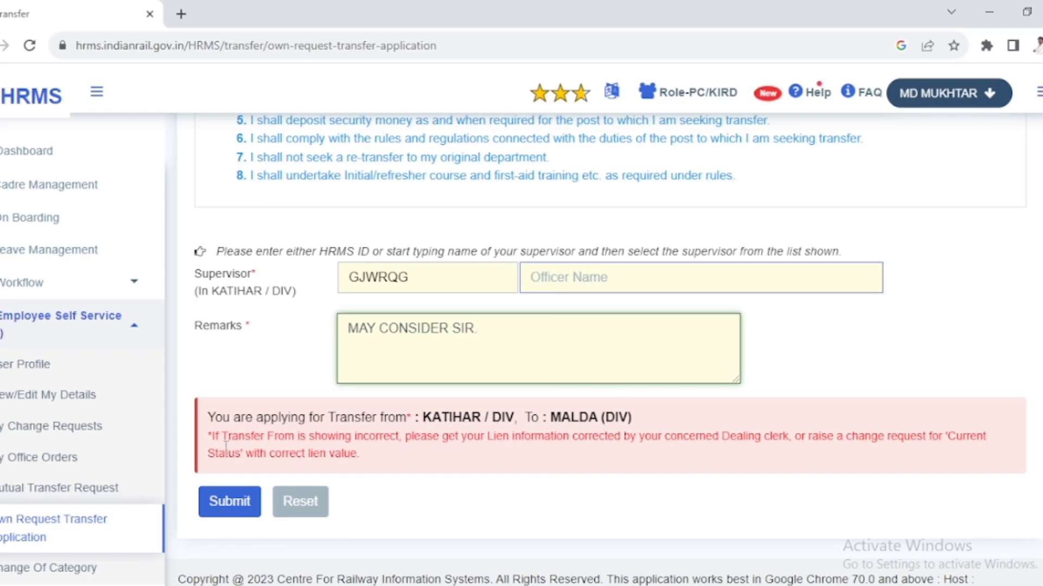
left_click_drag(210, 436, 402, 453)
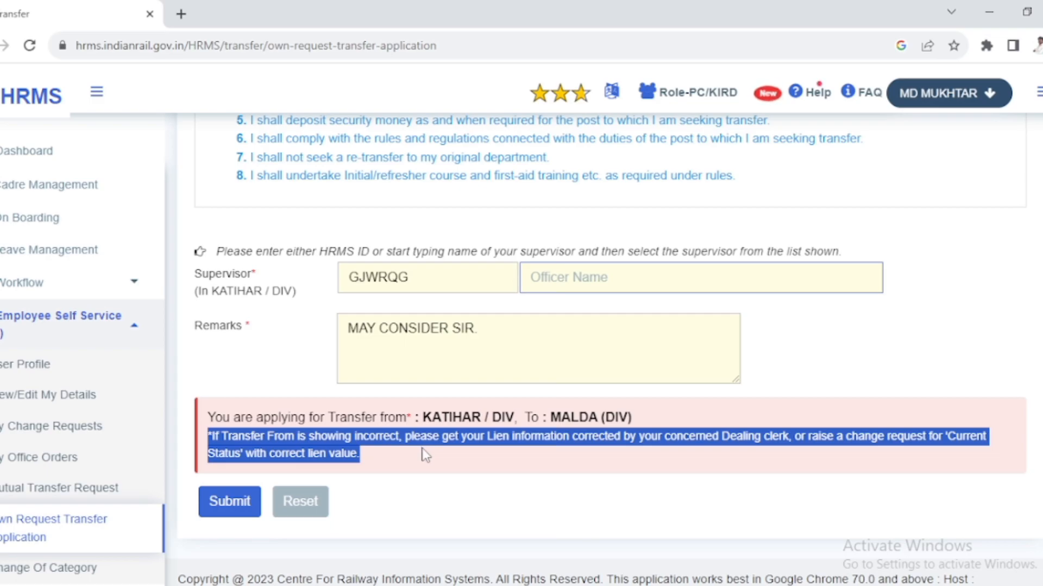
left_click(237, 504)
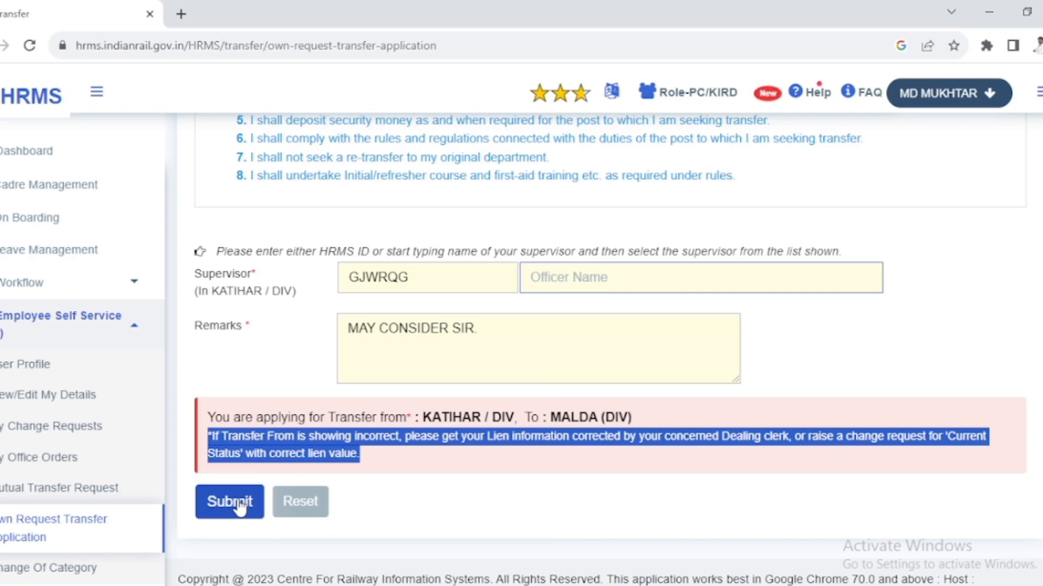
left_click_drag(421, 281, 344, 286)
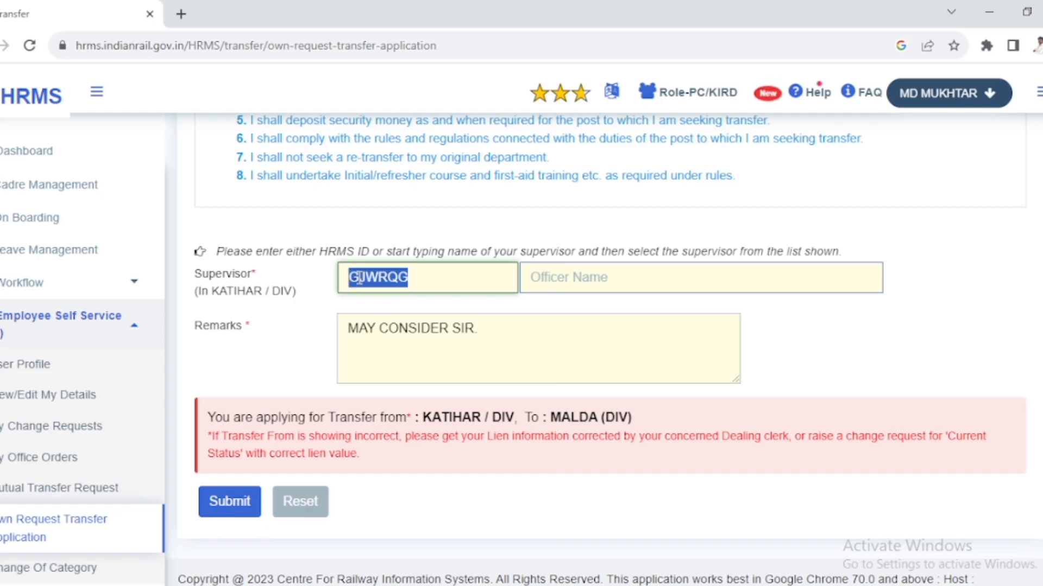
- Change the type of transfer to INTER DIVISIONAL in the transfer details
scroll(607, 405, "up", 15)
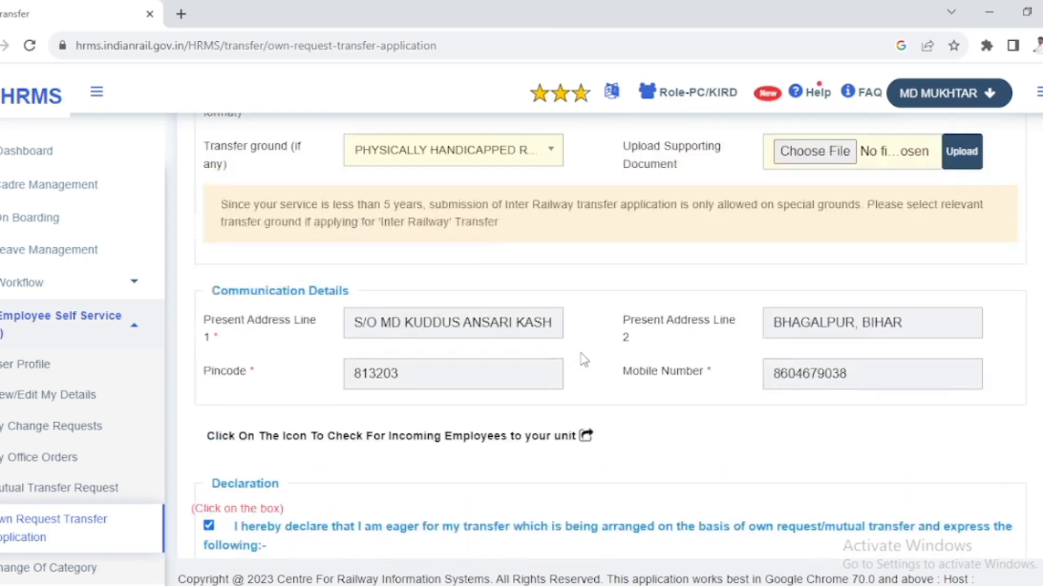
scroll(584, 362, "up", 3)
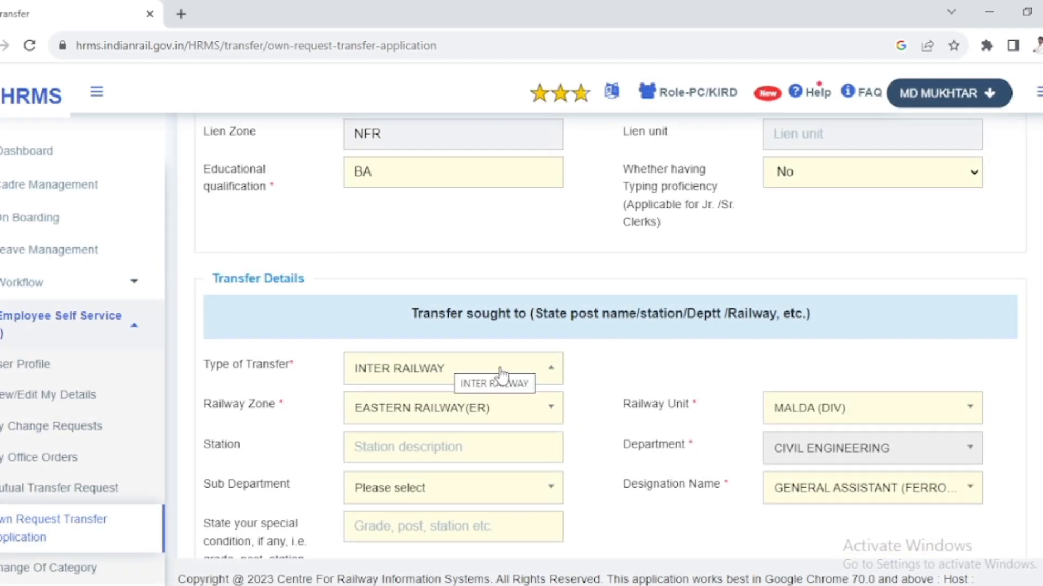
left_click(547, 373)
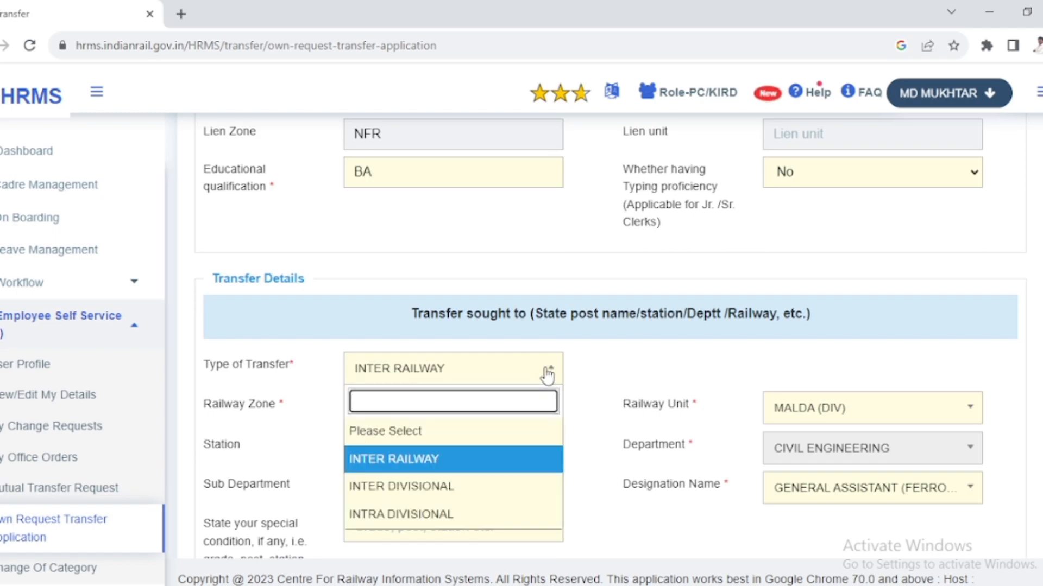
left_click(468, 486)
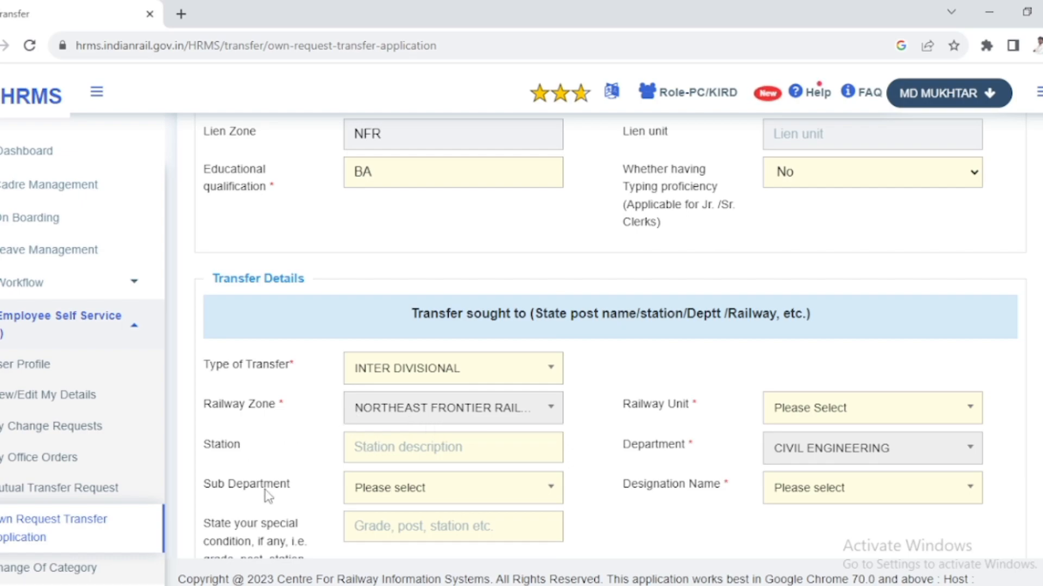
scroll(491, 513, "down", 2)
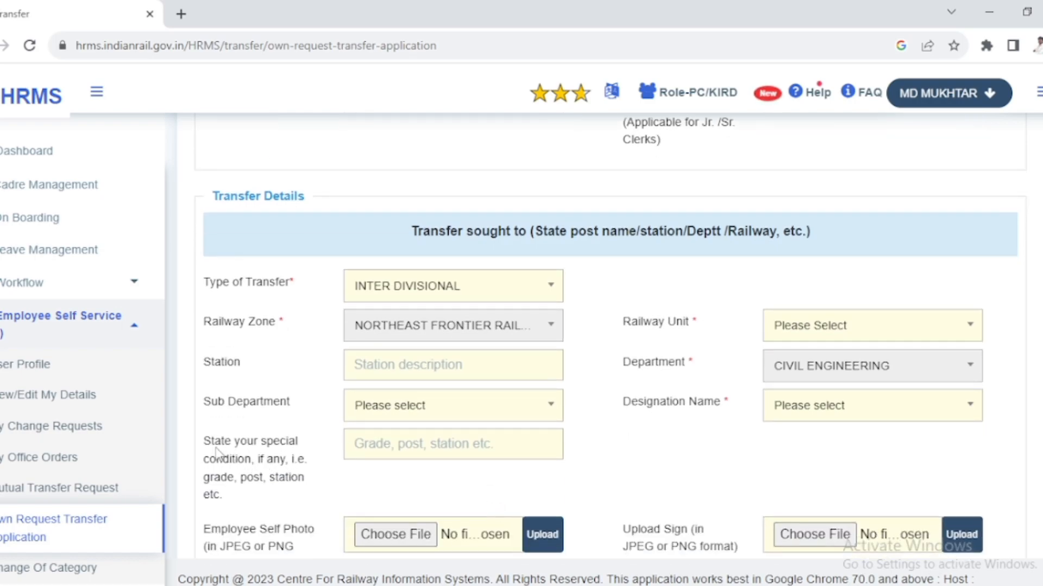
- Review the sign and supporting document upload fields of the inter divisional transfer form
scroll(343, 472, "down", 4)
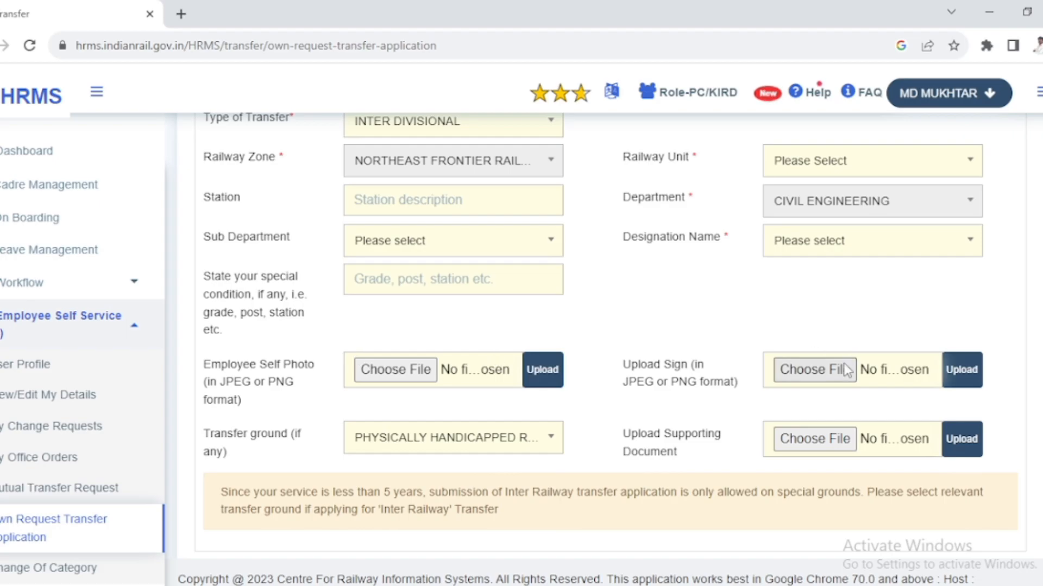
left_click_drag(622, 365, 728, 399)
left_click_drag(624, 433, 710, 467)
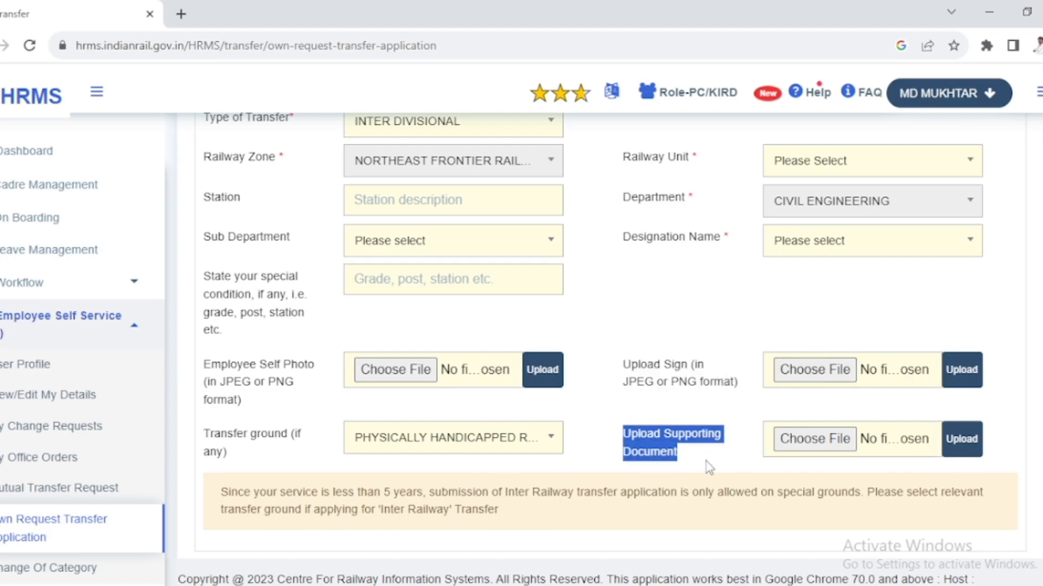
- Browse the available Railway Unit options for the inter divisional transfer and close the list without choosing one
scroll(710, 461, "up", 4)
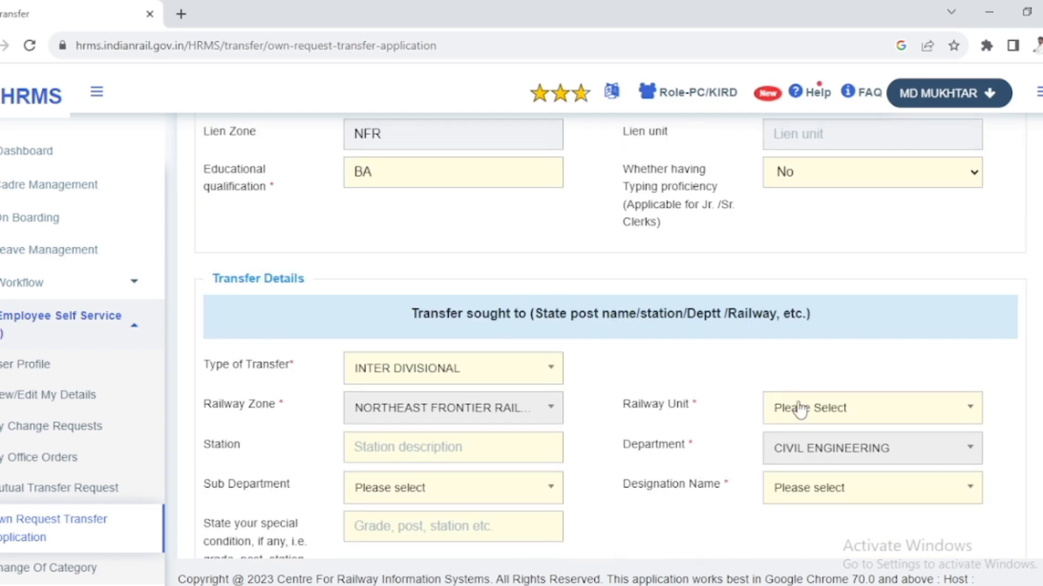
left_click(821, 411)
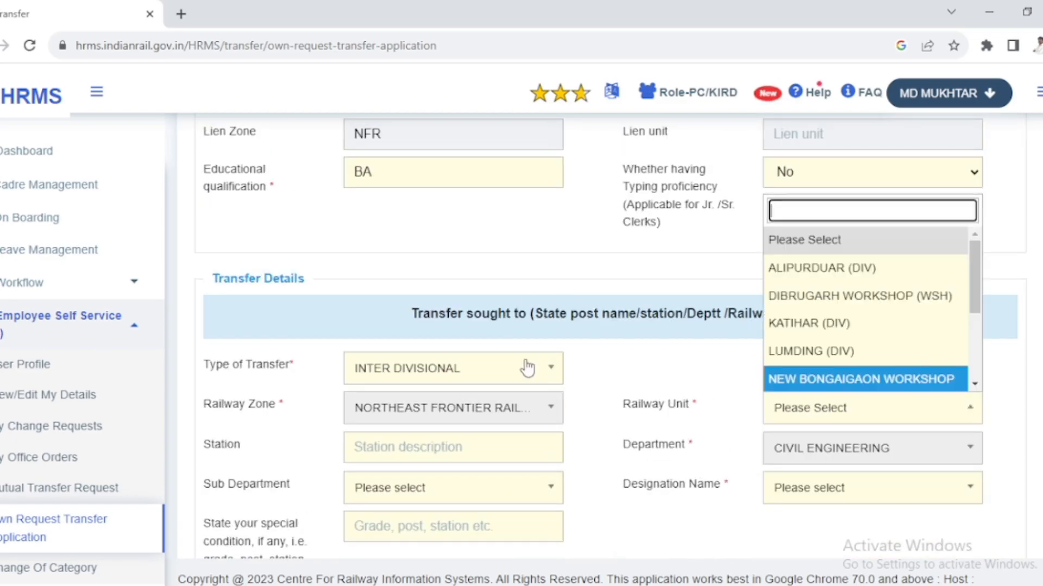
scroll(901, 270, "down", 3)
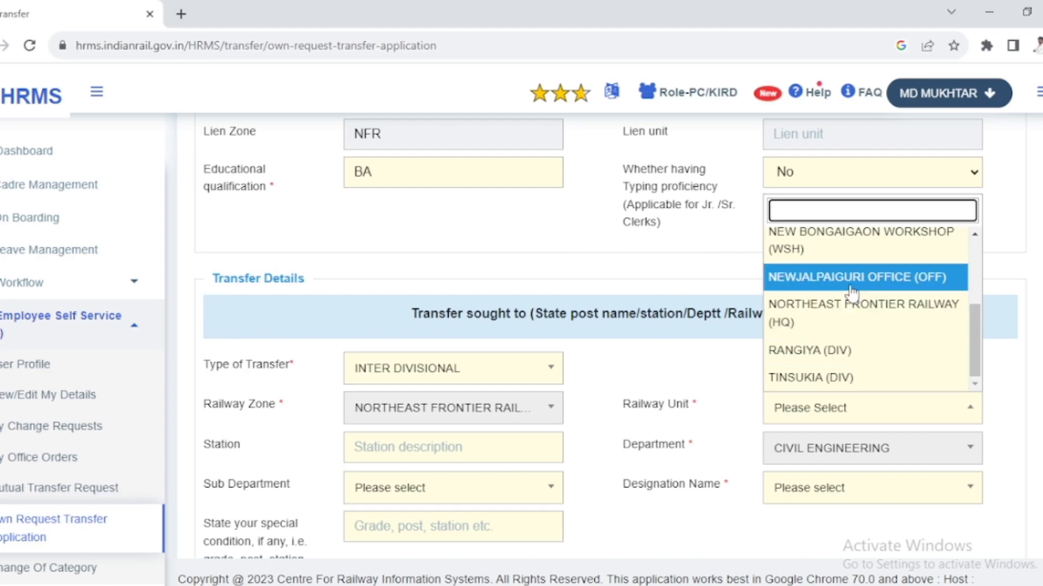
scroll(852, 294, "up", 3)
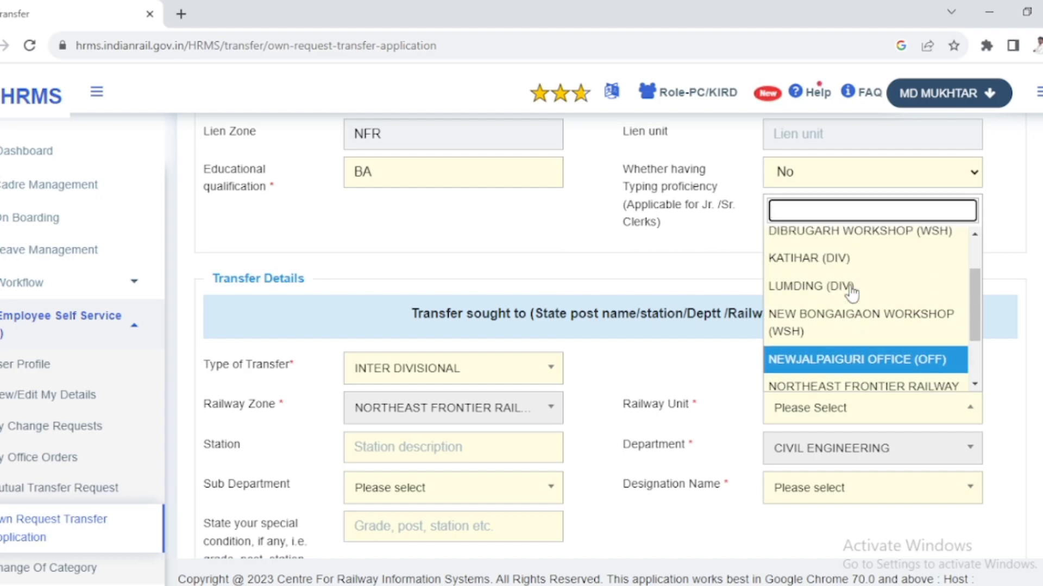
scroll(852, 298, "down", 2)
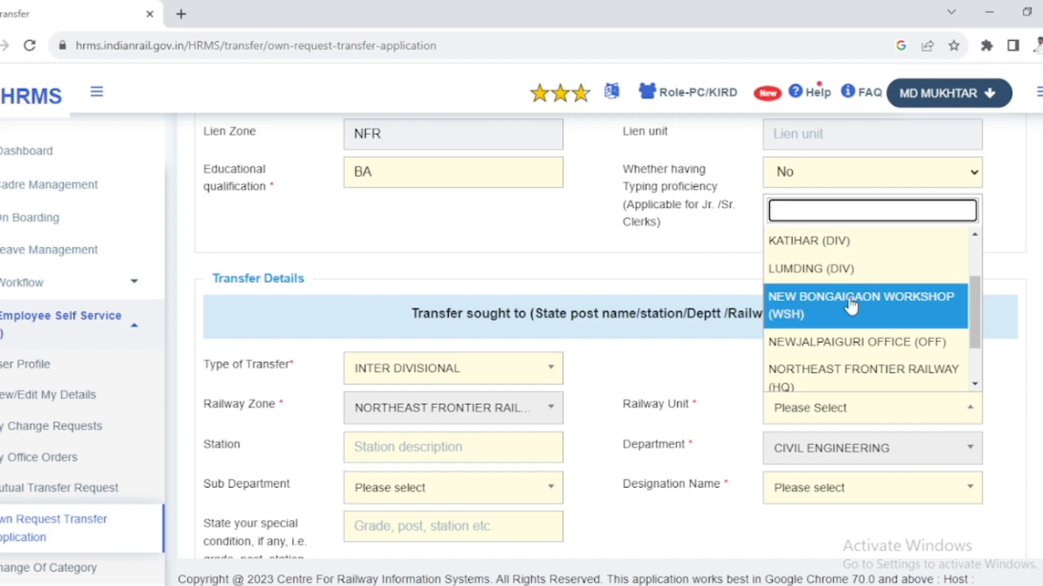
left_click(709, 358)
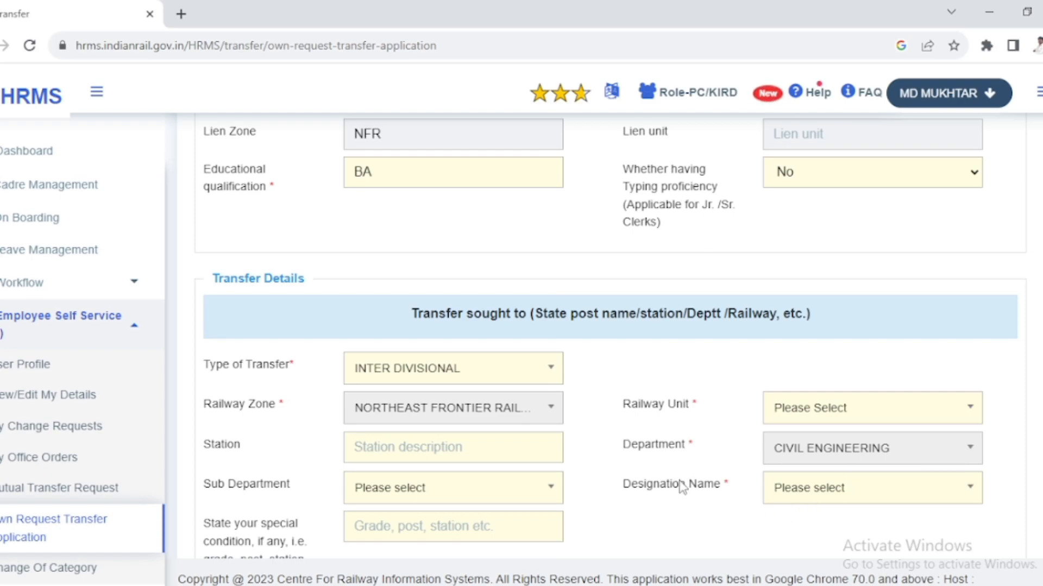
- Browse the Designation Name options for the inter divisional transfer and close the list without choosing one
left_click(815, 491)
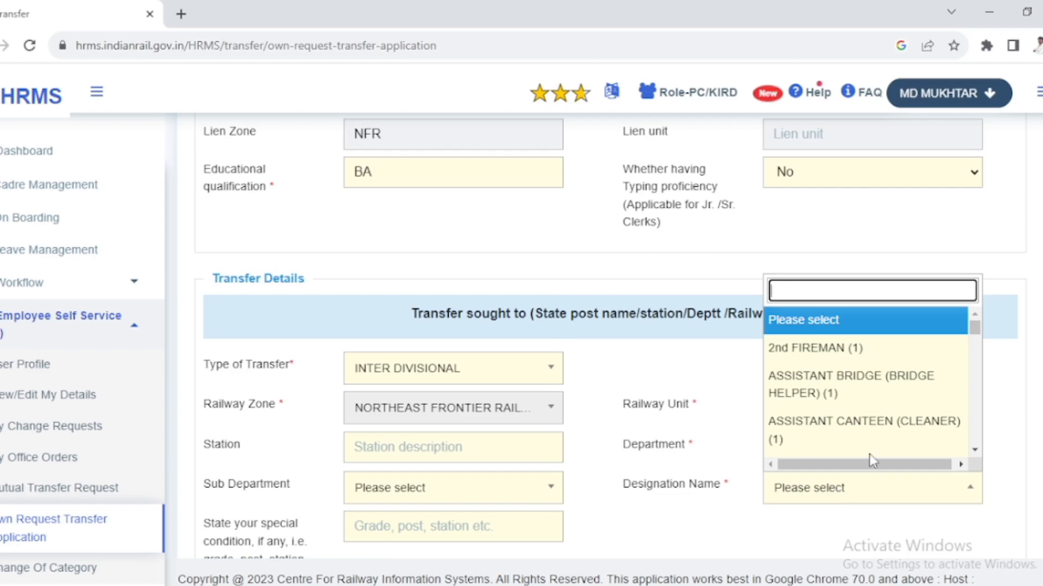
scroll(840, 348, "down", 10)
scroll(840, 355, "down", 5)
left_click(722, 531)
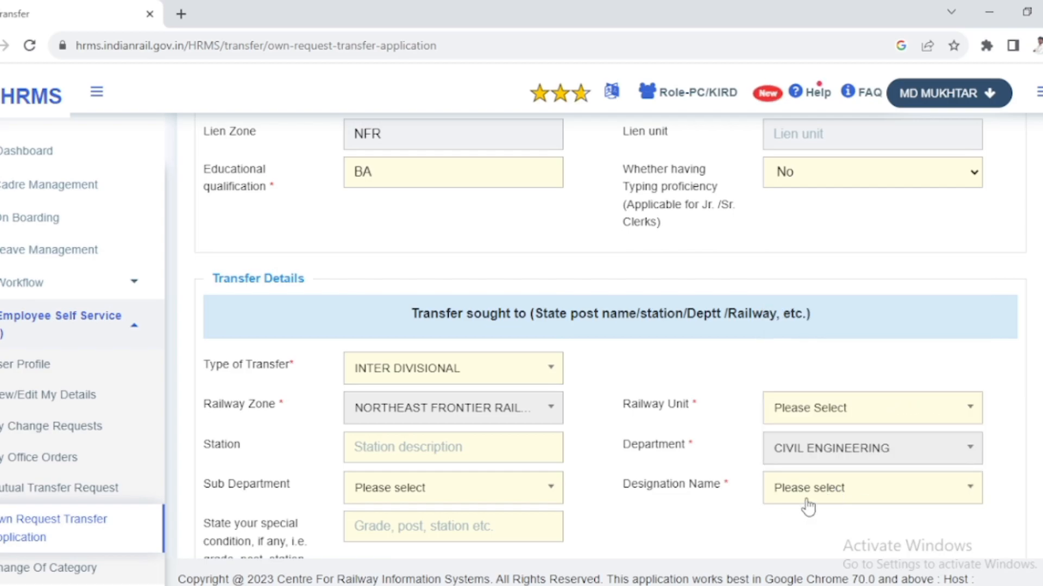
- Untick the declaration checkbox below the communication details and accept the declaration again
scroll(808, 509, "down", 10)
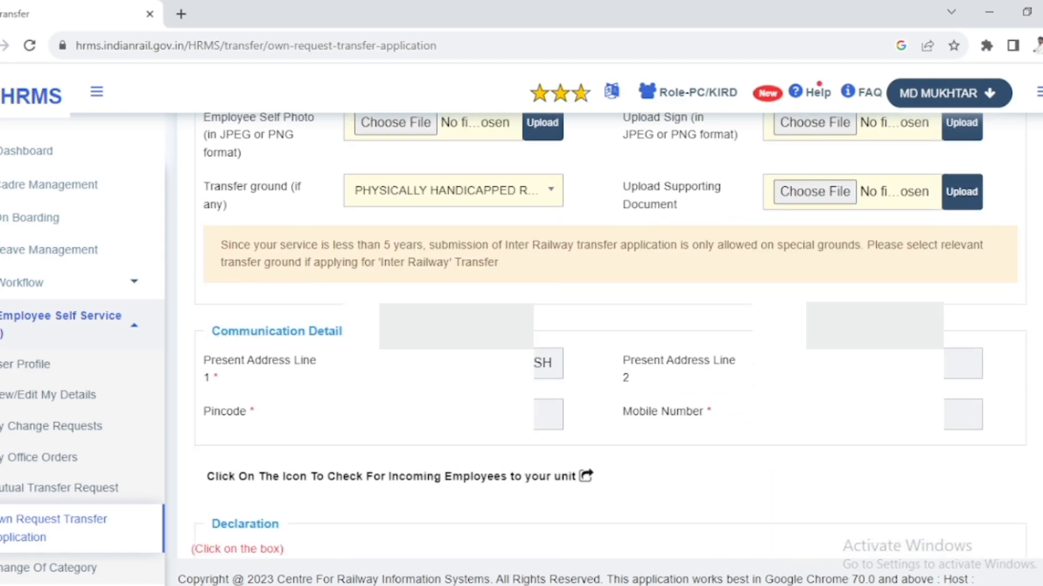
scroll(608, 337, "down", 4)
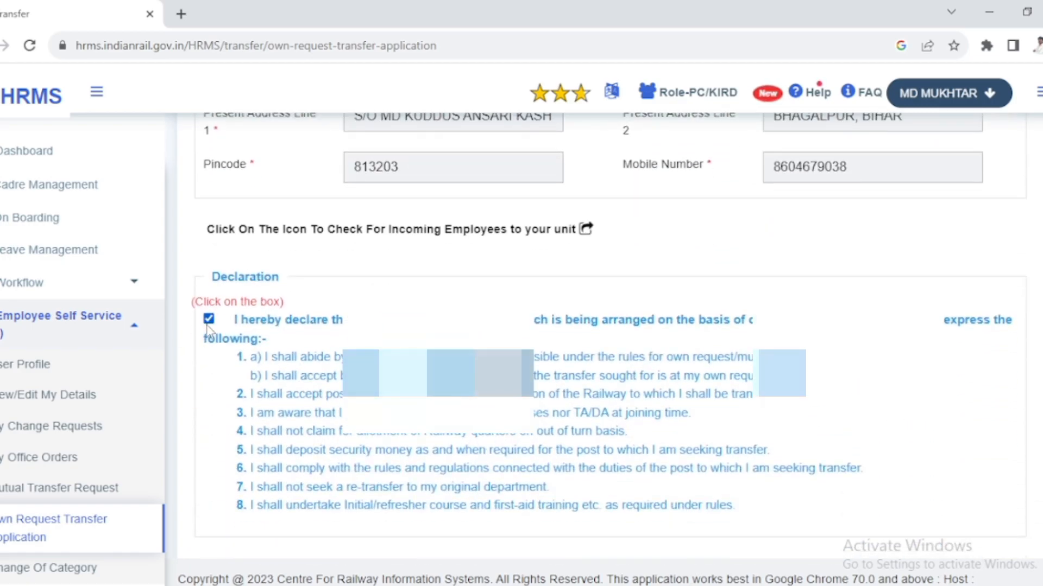
left_click(209, 319)
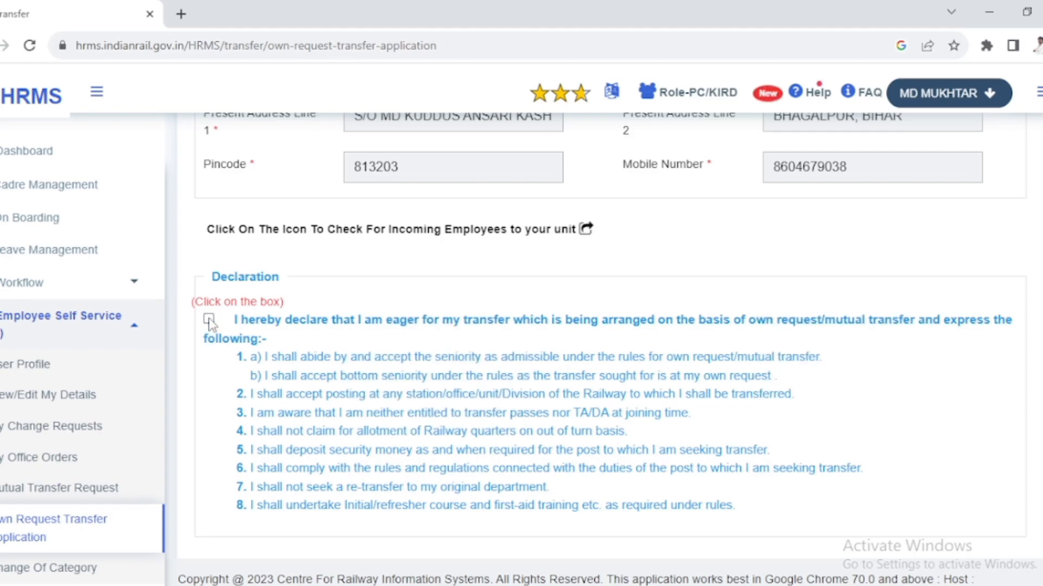
left_click_drag(212, 277, 279, 281)
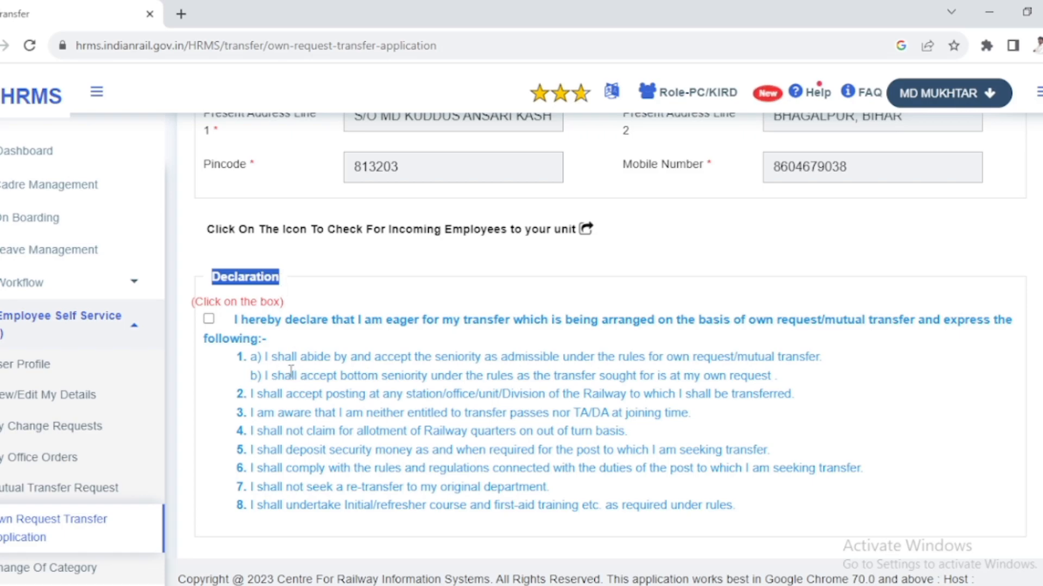
left_click(209, 319)
- Review the supervisor ID and remarks entries below the declaration
scroll(233, 359, "down", 5)
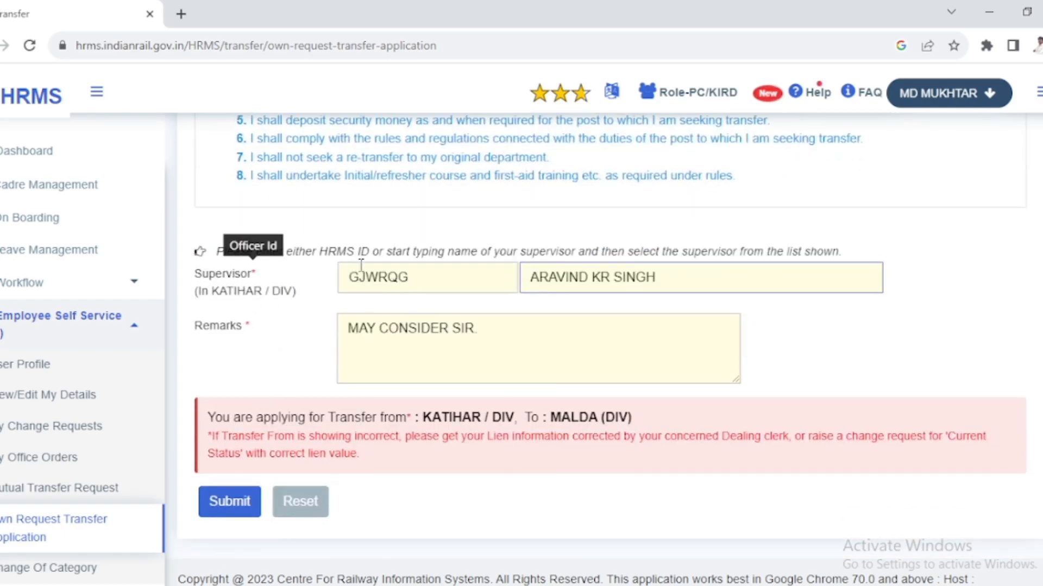
left_click_drag(410, 278, 340, 285)
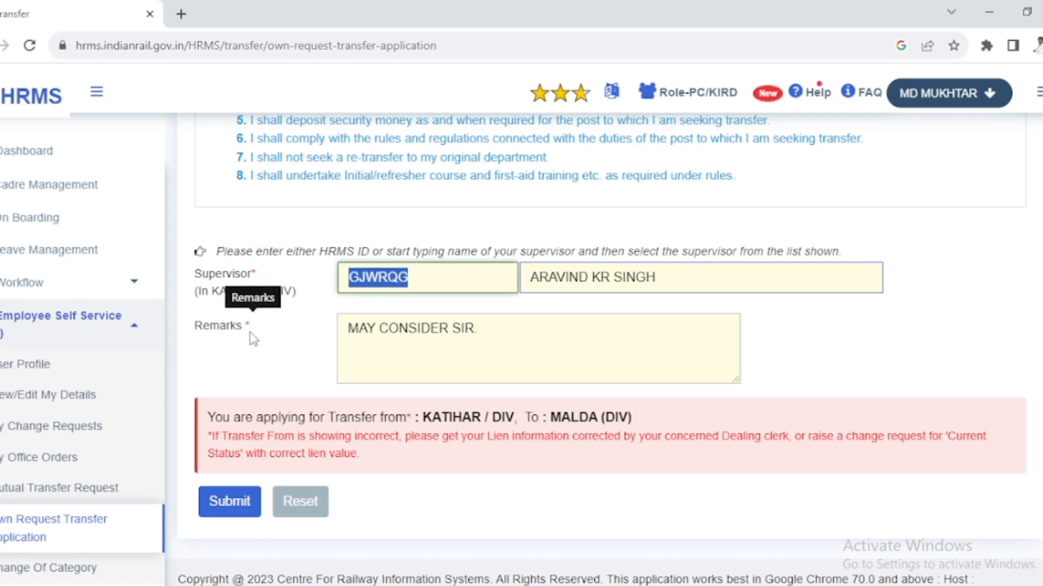
left_click(491, 331)
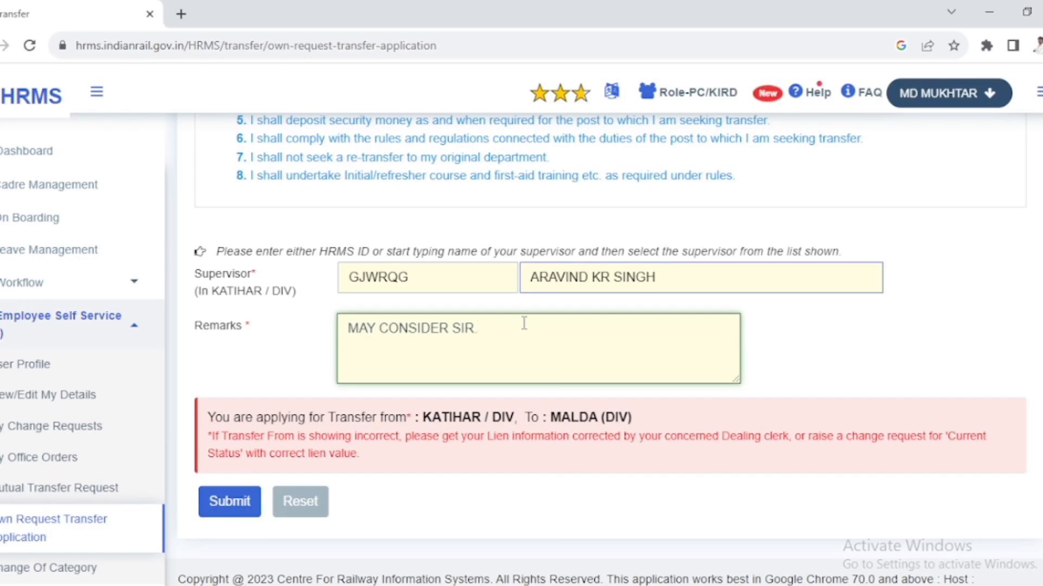
- Change the type of transfer to INTRA DIVISIONAL in the transfer details
scroll(521, 326, "up", 15)
scroll(508, 332, "up", 6)
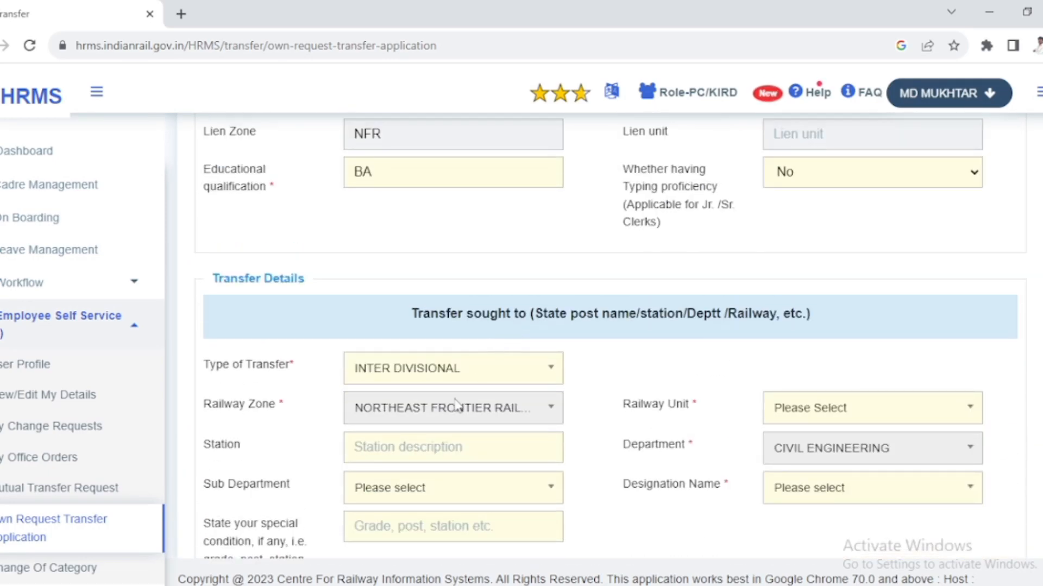
left_click(467, 378)
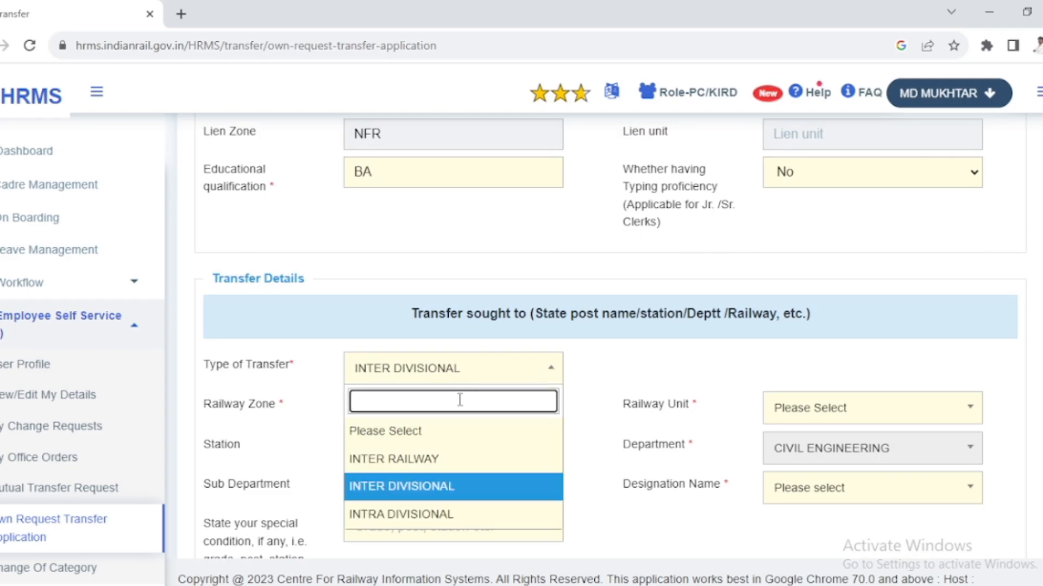
left_click(439, 522)
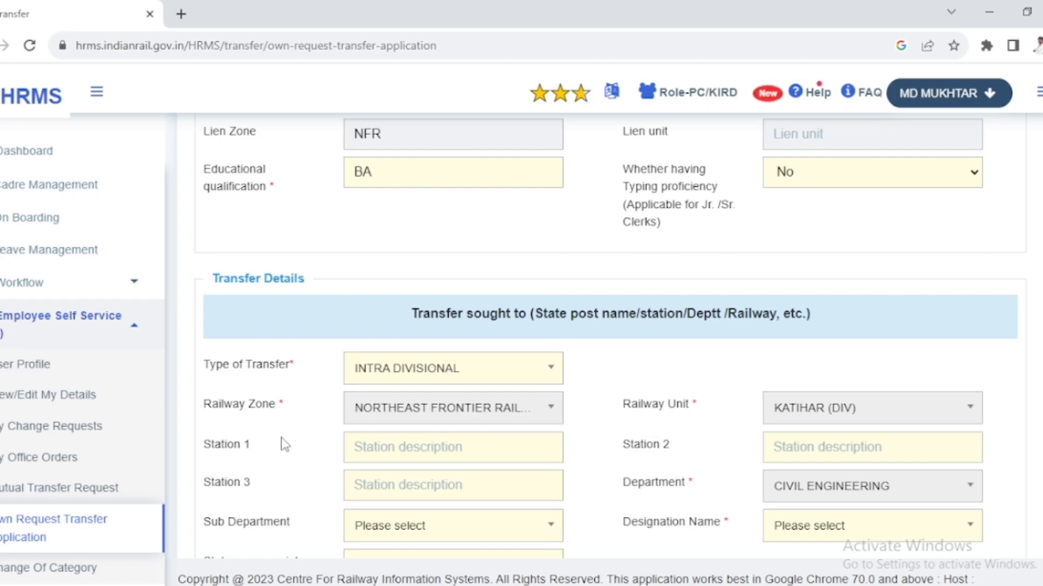
- Review the three station preference fields and set Station 1 to MALDA TOWN (MLDT)
scroll(291, 442, "down", 1)
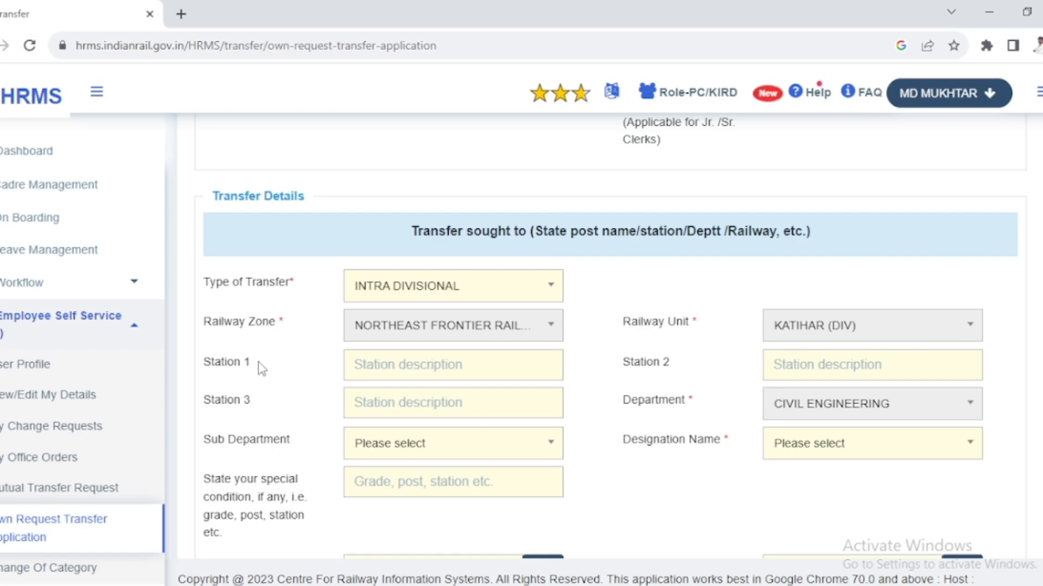
left_click_drag(256, 363, 195, 363)
left_click_drag(689, 365, 600, 366)
left_click_drag(263, 403, 209, 401)
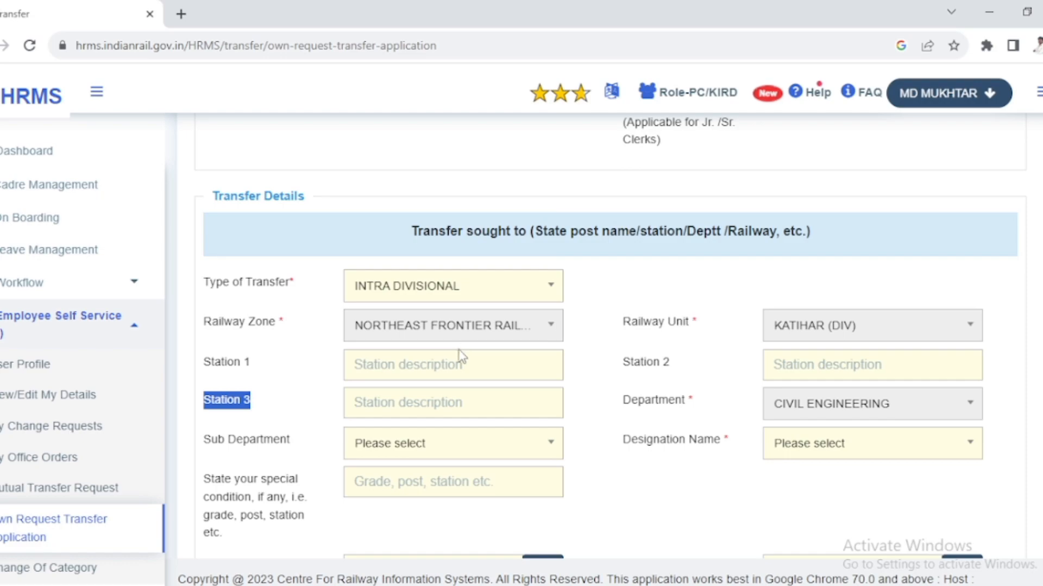
left_click(449, 369)
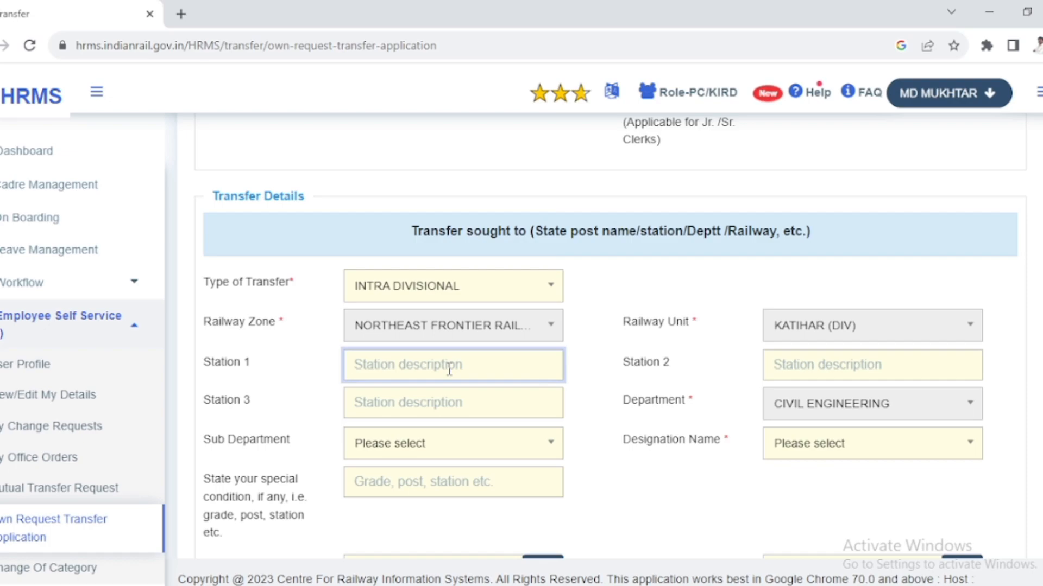
type("MA")
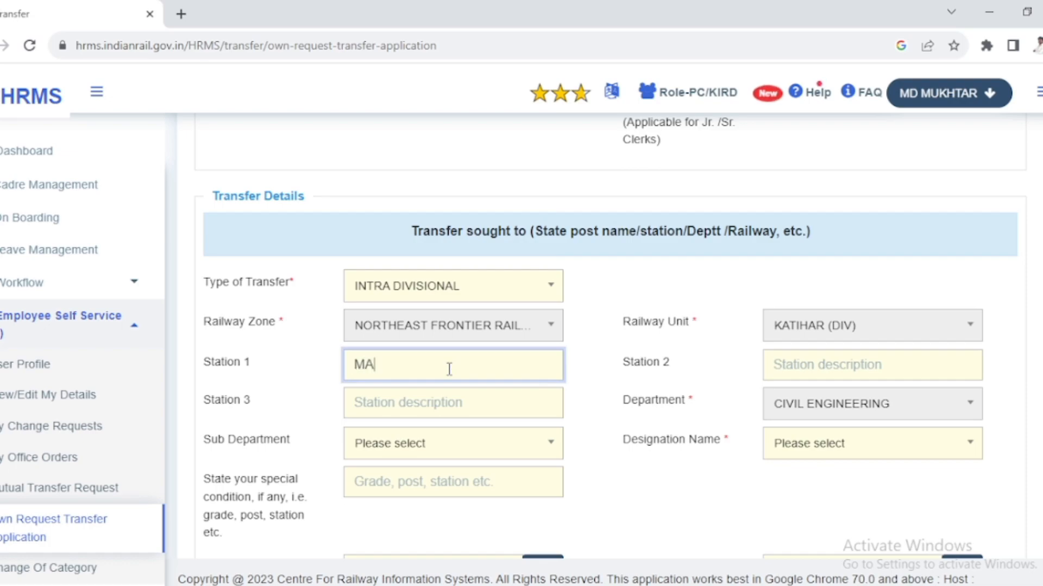
type("LDA")
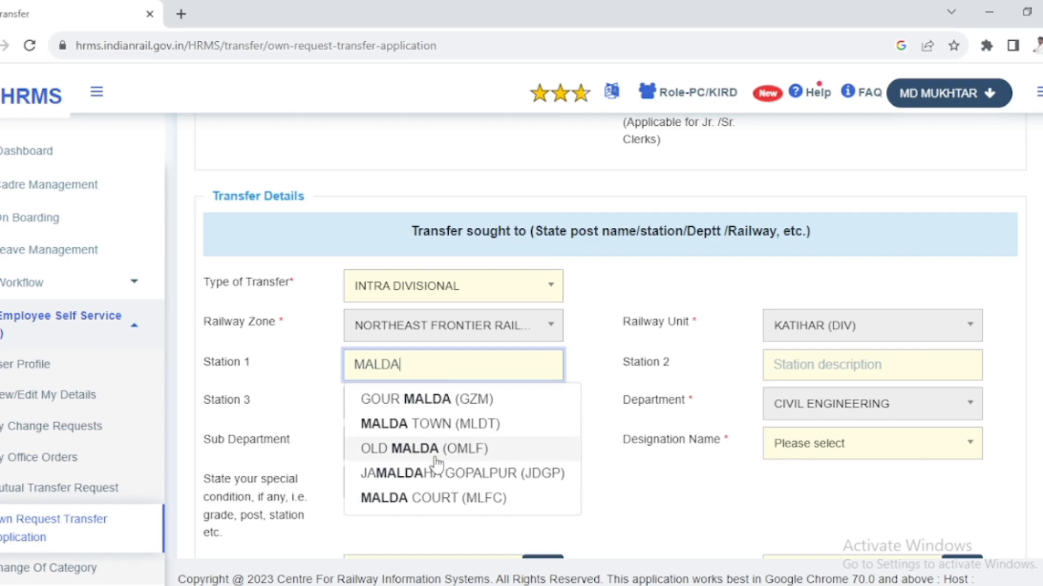
left_click(422, 424)
- Set Station 2 to PURNIA JUNCTION (PRNA) and Station 3 to NEW JALPAIGURI (NJP)
left_click(820, 371)
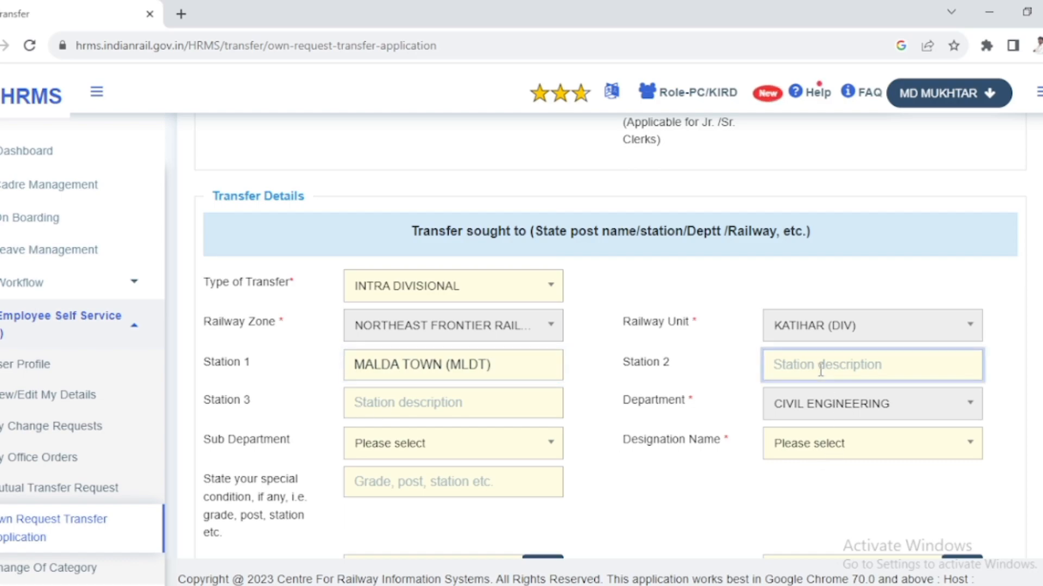
type("PRNA")
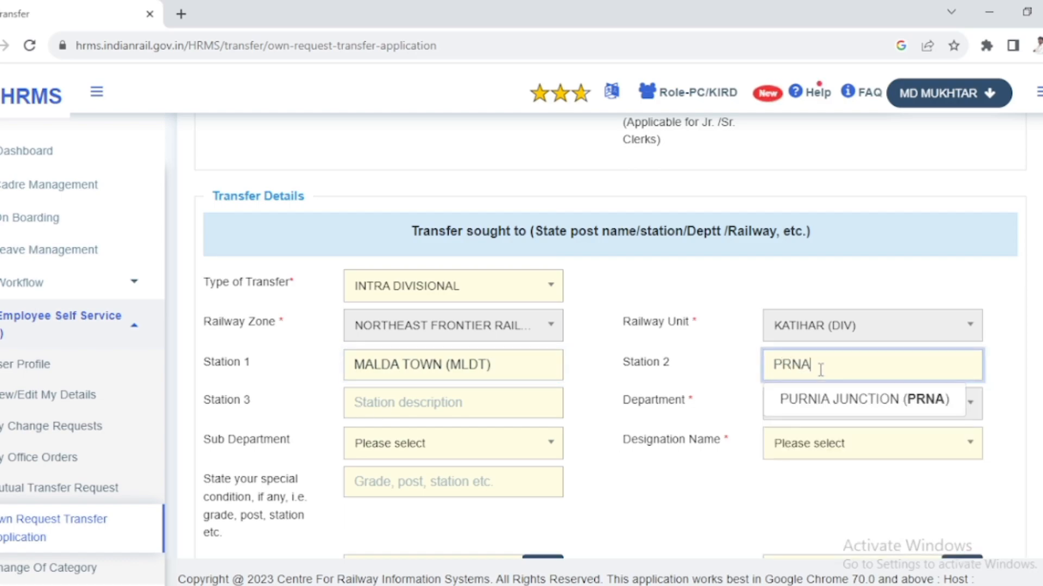
left_click(821, 400)
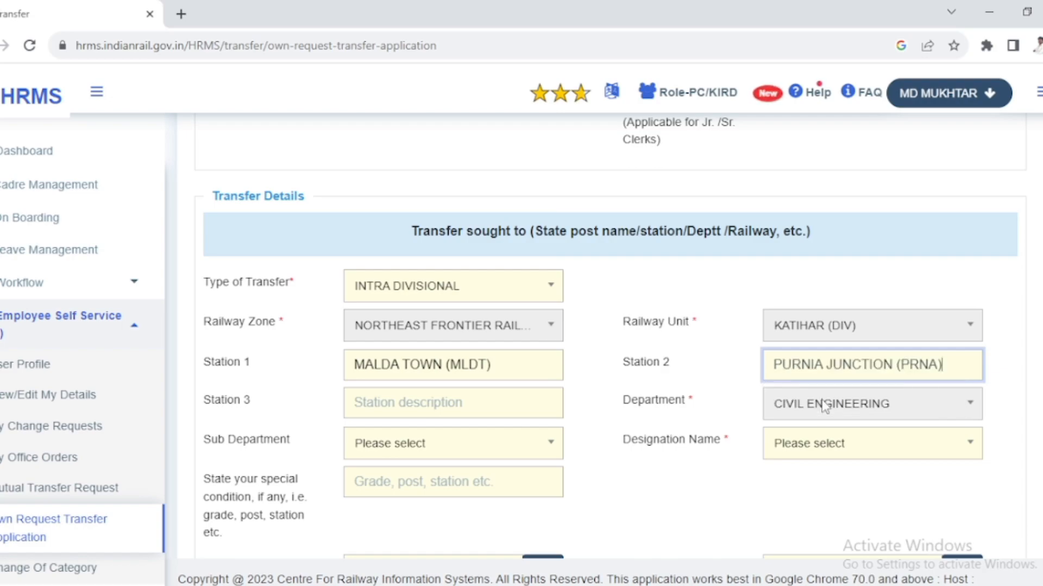
left_click(467, 406)
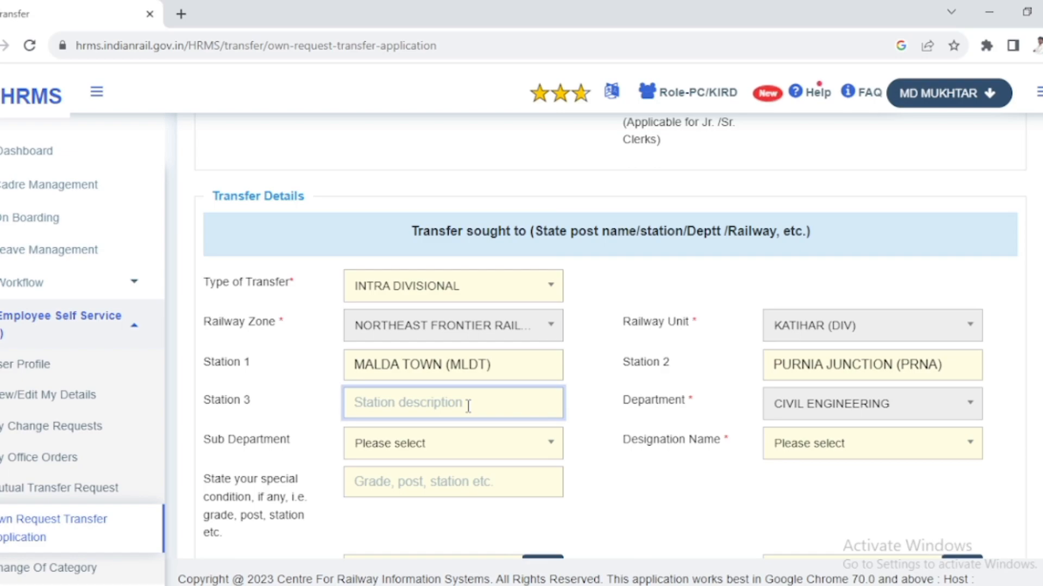
type("NJP")
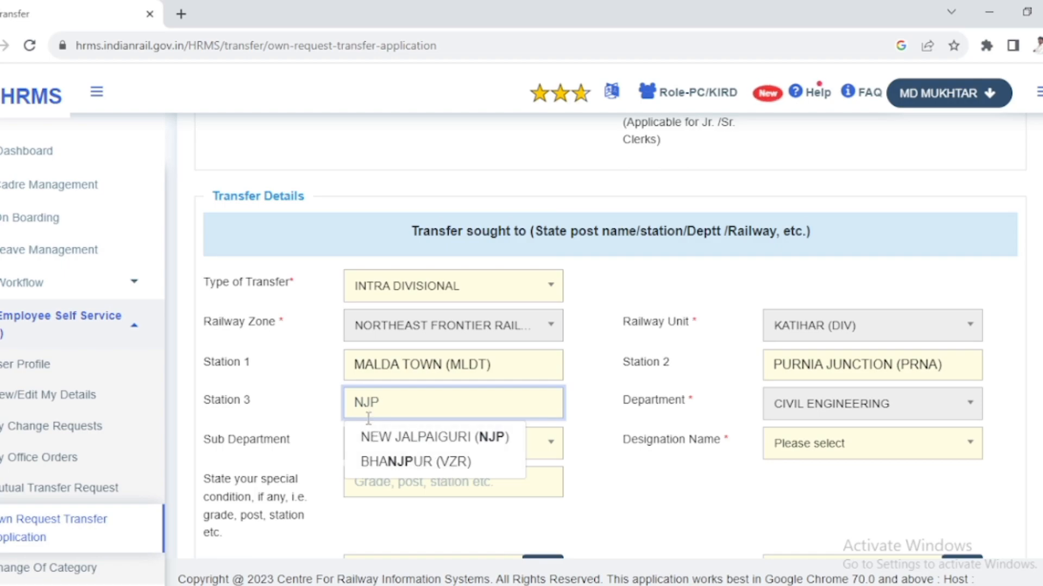
left_click(413, 441)
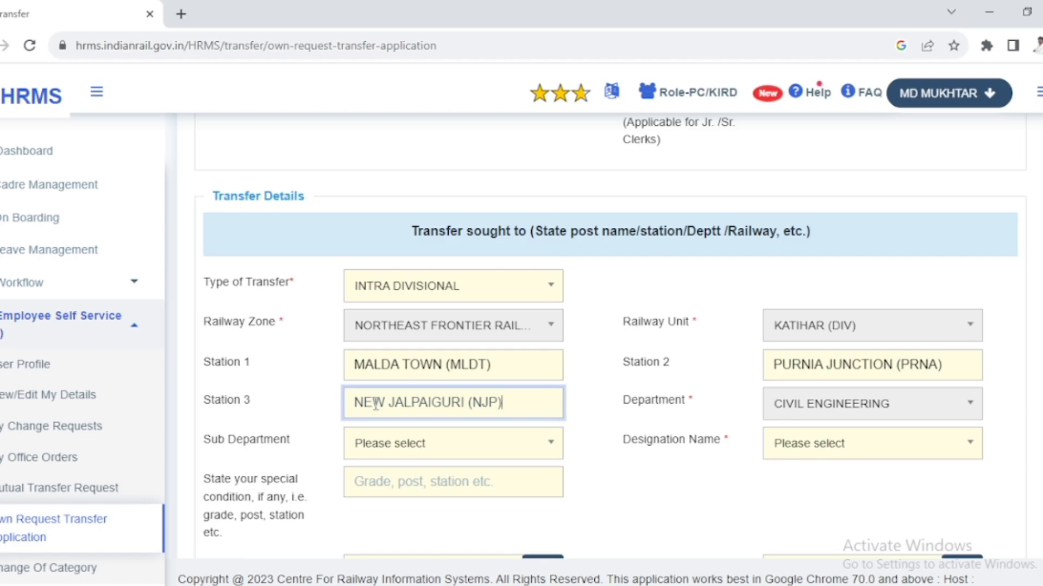
- Examine the sub department and designation name choices and the upload fields for the photo, signature and supporting document
left_click(450, 456)
left_click(448, 456)
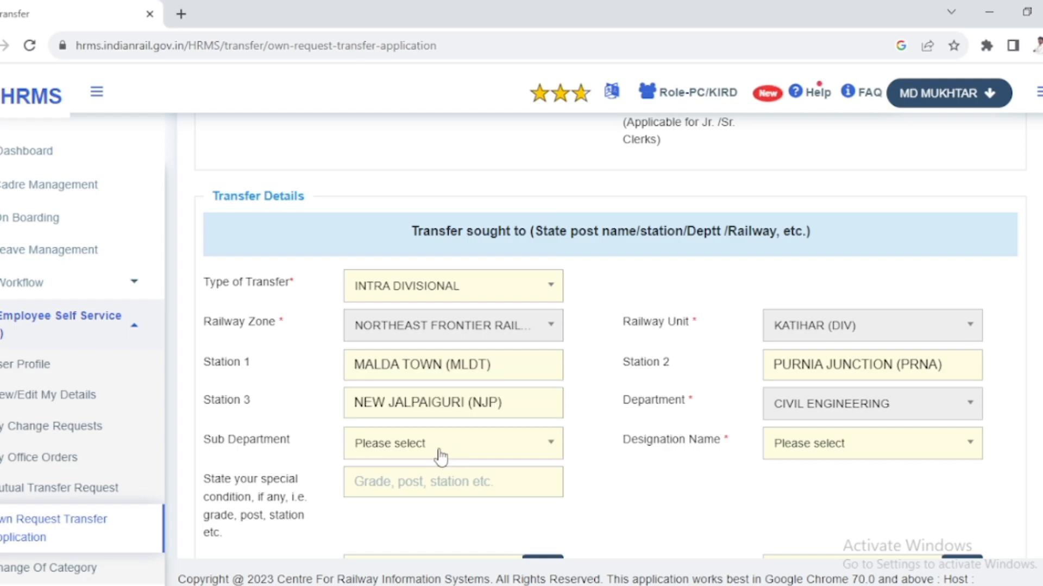
scroll(434, 461, "down", 3)
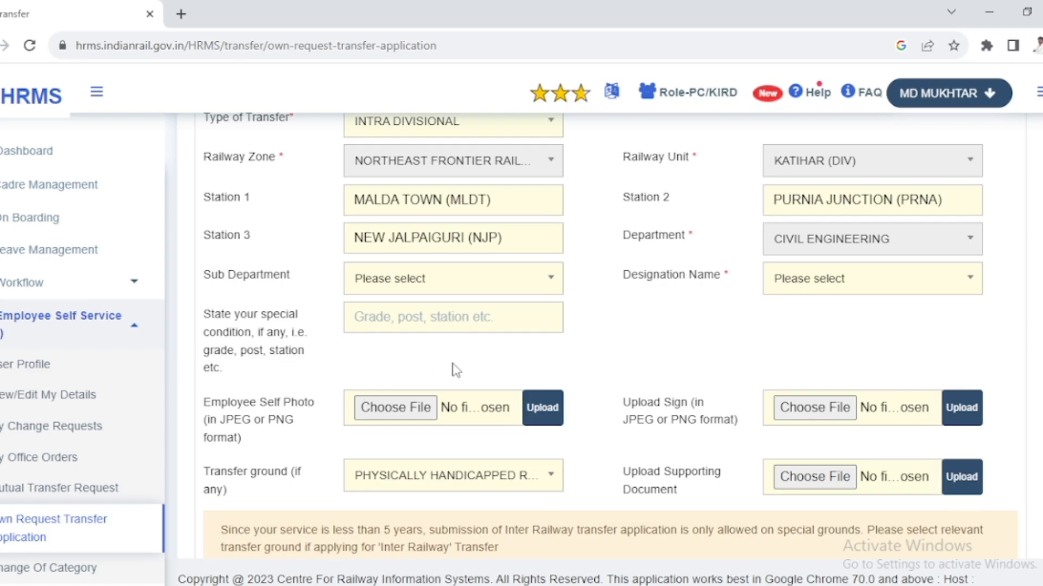
scroll(719, 293, "up", 1)
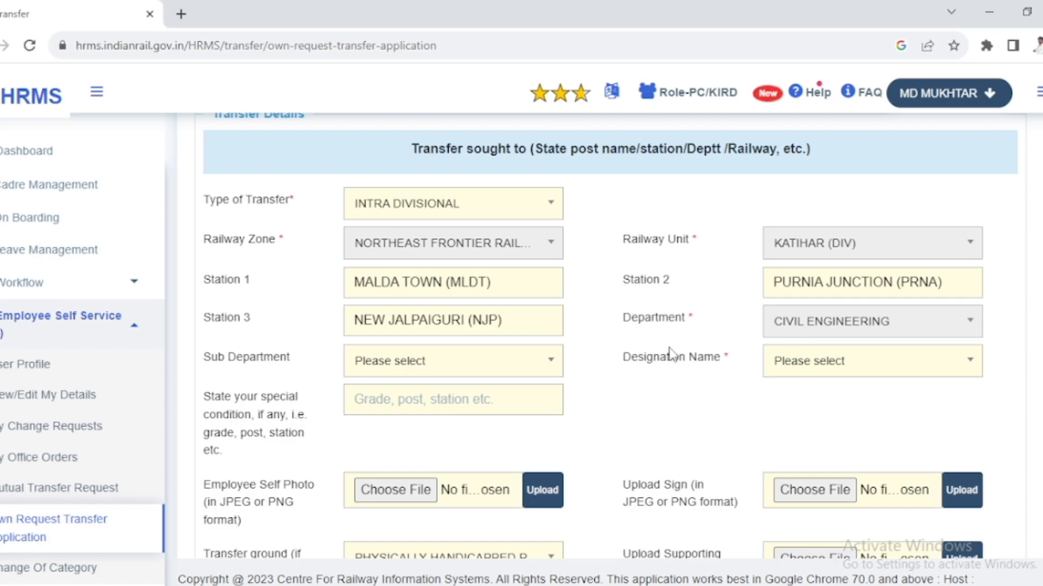
left_click(808, 367)
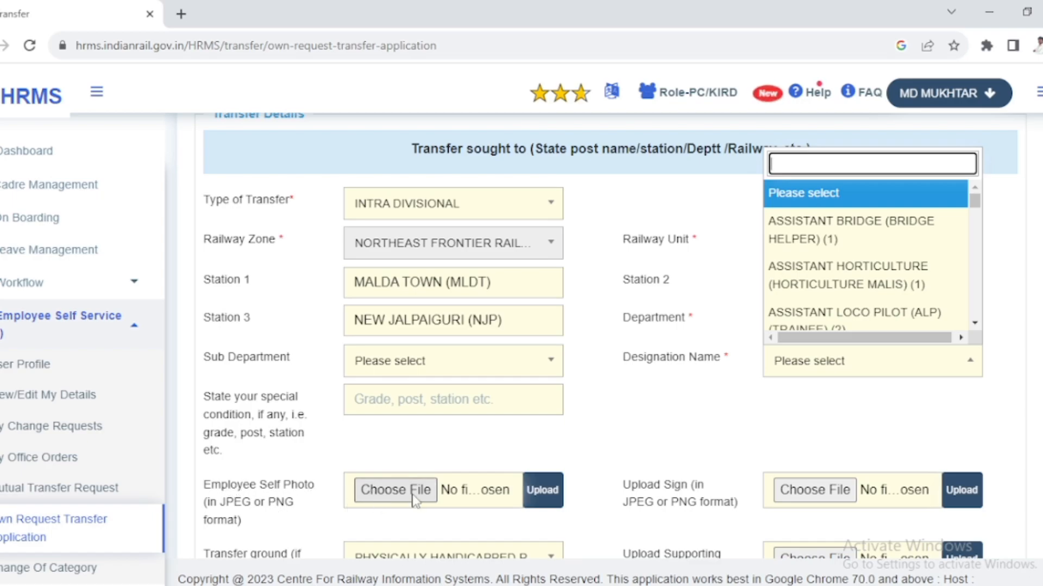
left_click_drag(629, 486, 713, 504)
scroll(741, 475, "down", 2)
scroll(742, 476, "down", 3)
left_click_drag(623, 304, 685, 325)
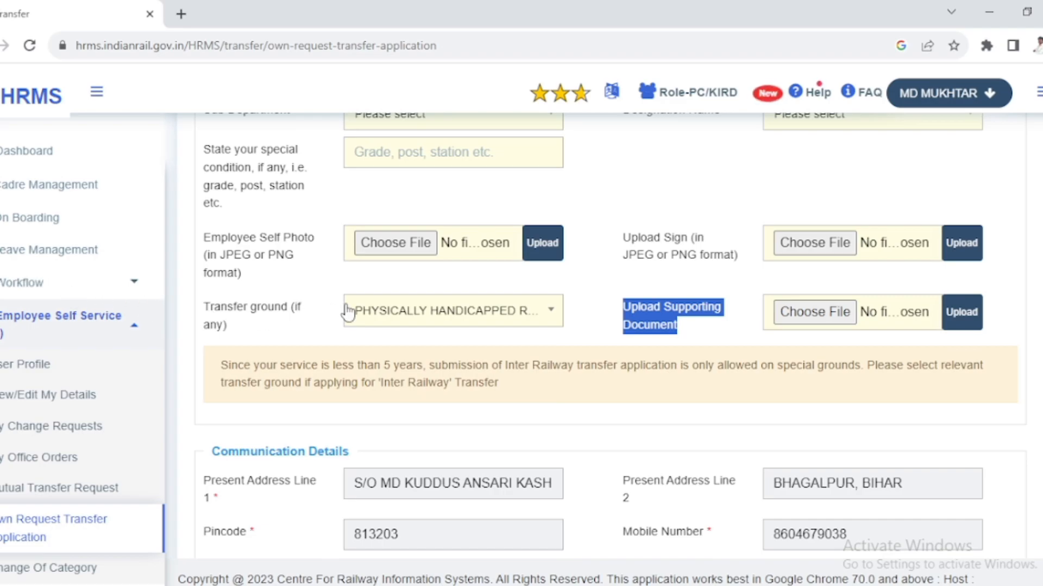
- Review the available transfer grounds and reset the transfer ground to Select Ground
left_click(419, 319)
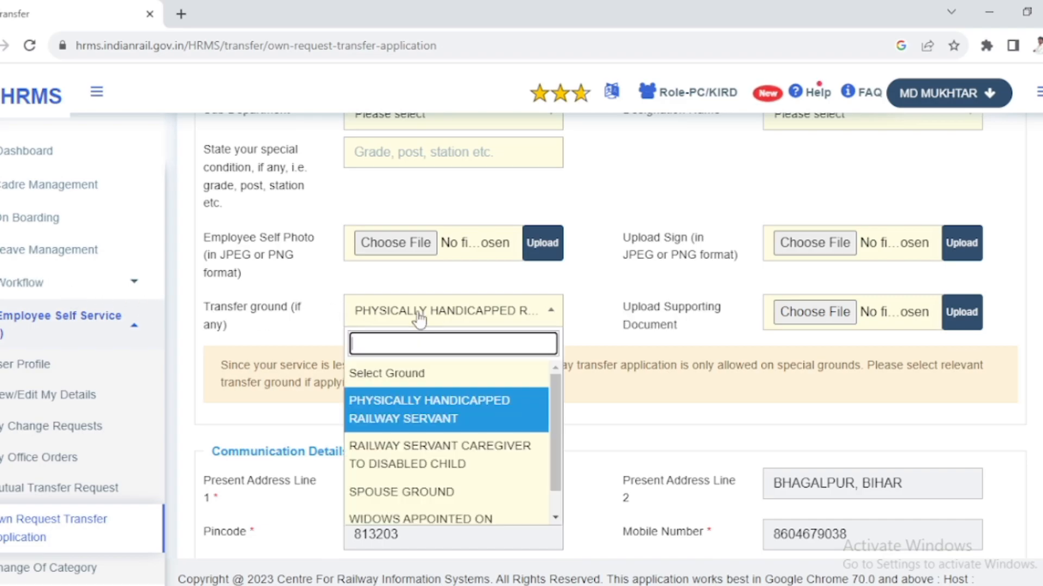
scroll(411, 415, "down", 1)
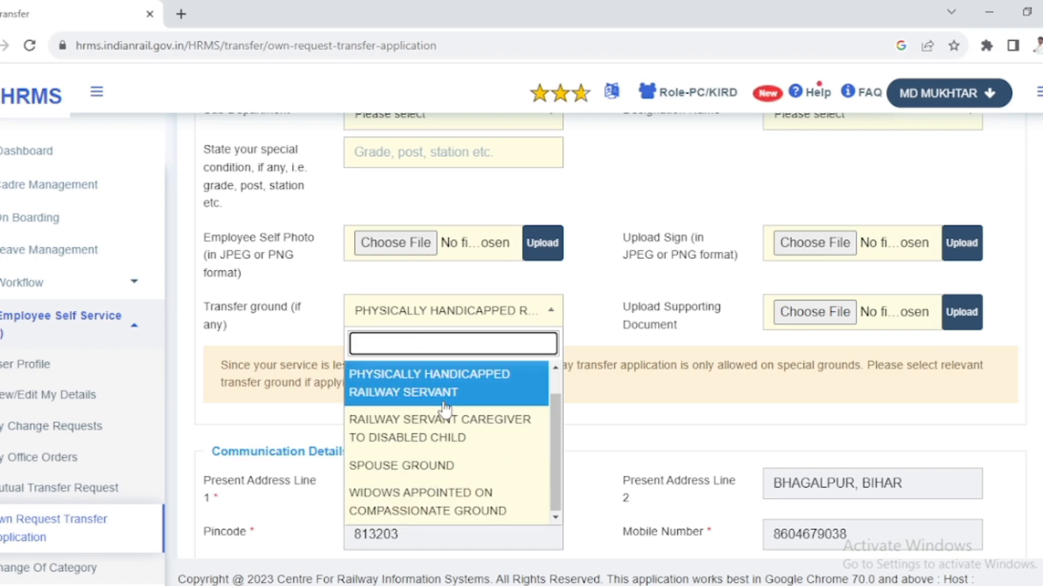
left_click(623, 405)
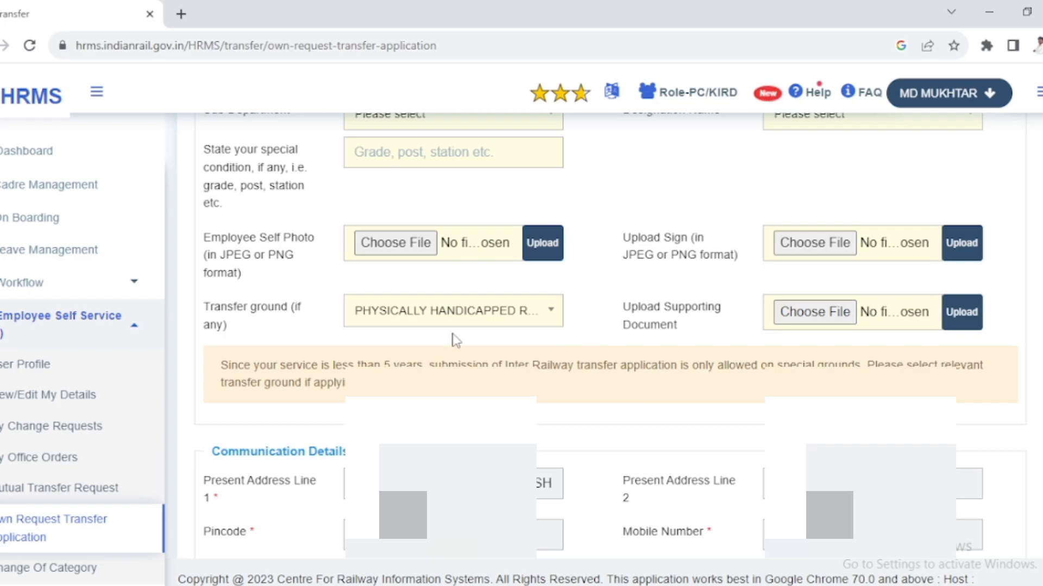
left_click(467, 314)
left_click(421, 374)
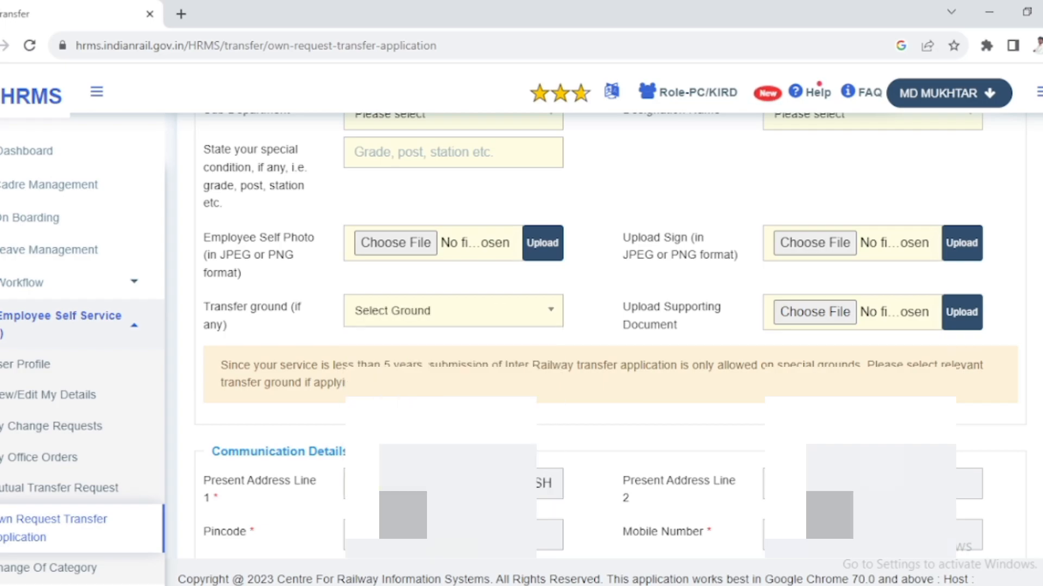
- Check the communication details section, and clear and re-tick the declaration checkbox
scroll(516, 319, "down", 5)
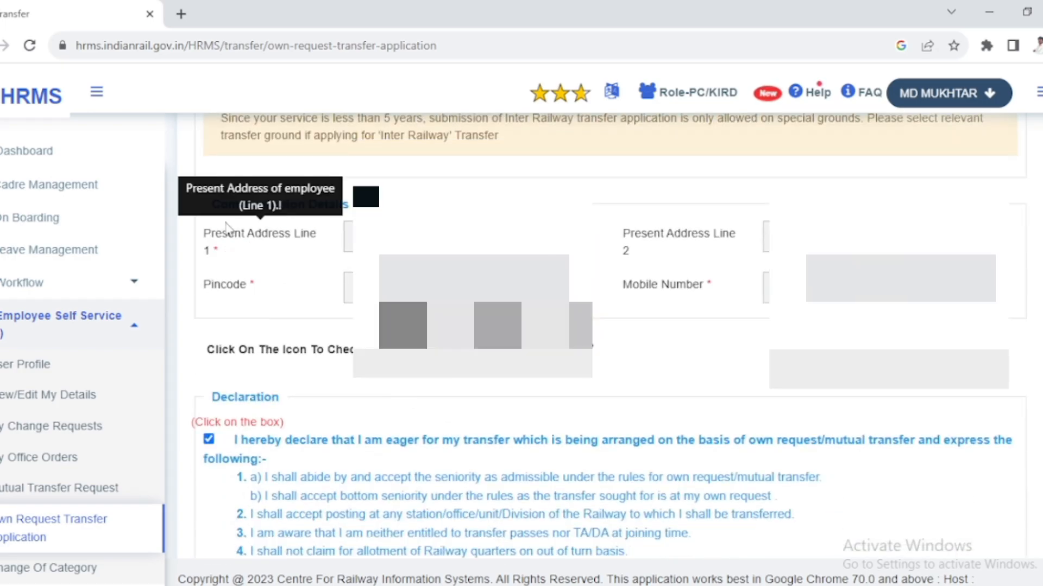
left_click_drag(350, 205, 210, 204)
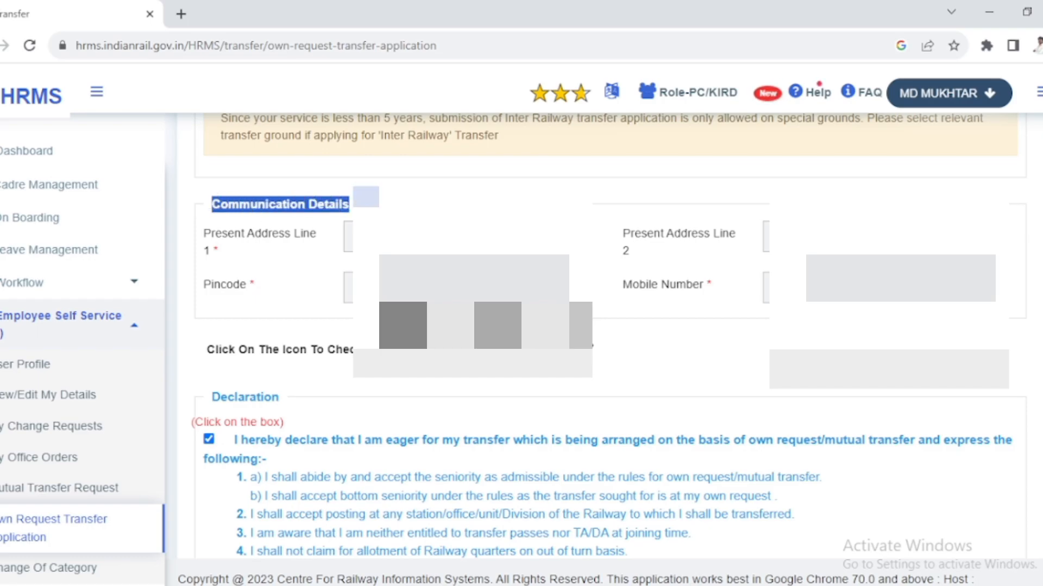
scroll(608, 337, "down", 3)
left_click(209, 275)
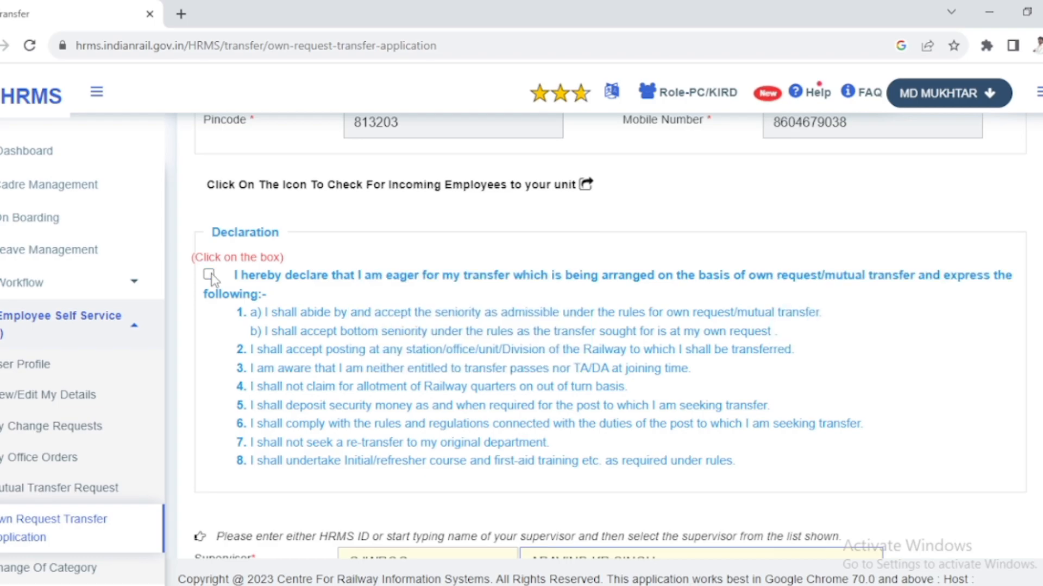
left_click(210, 275)
- Check the supervisor and remarks entries below the declaration and submit the intra divisional transfer application
scroll(228, 288, "down", 5)
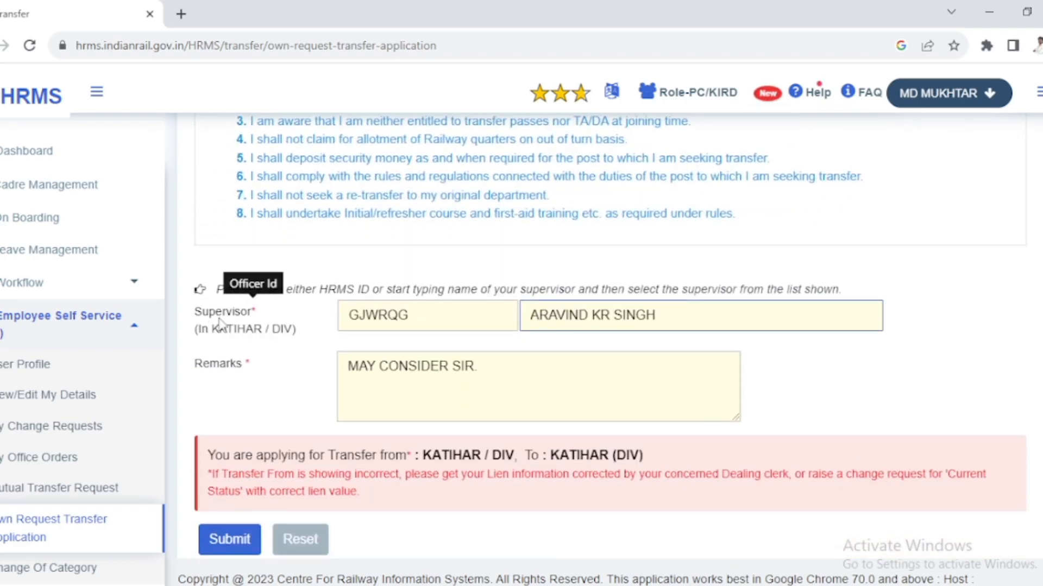
left_click_drag(263, 315, 174, 324)
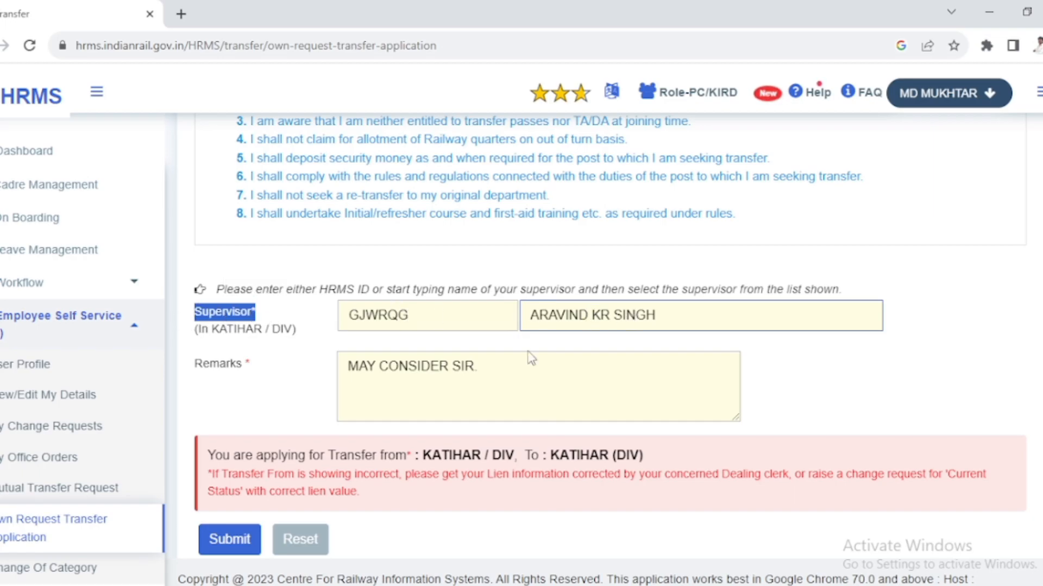
scroll(370, 407, "down", 1)
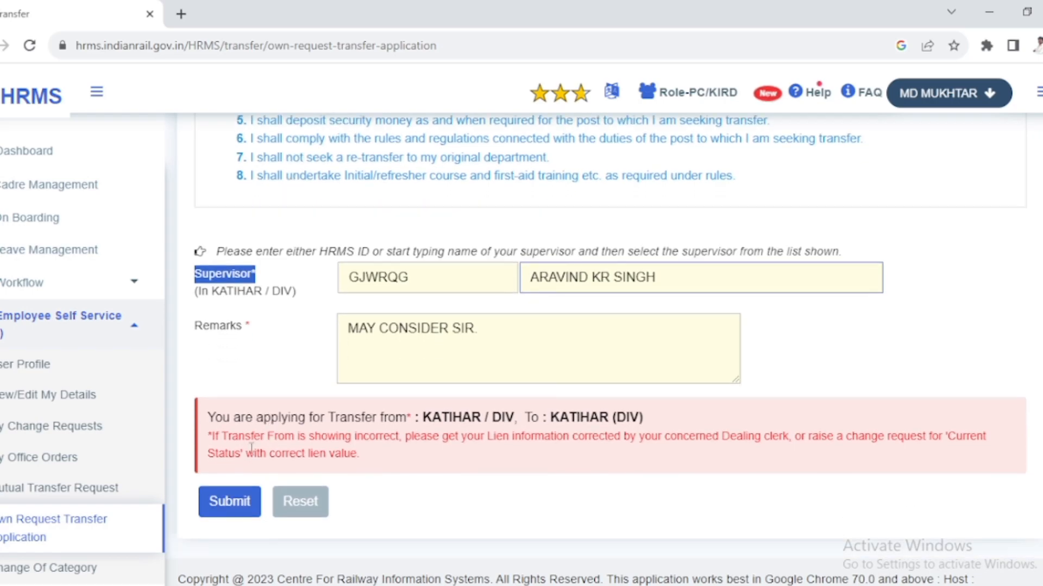
left_click(231, 508)
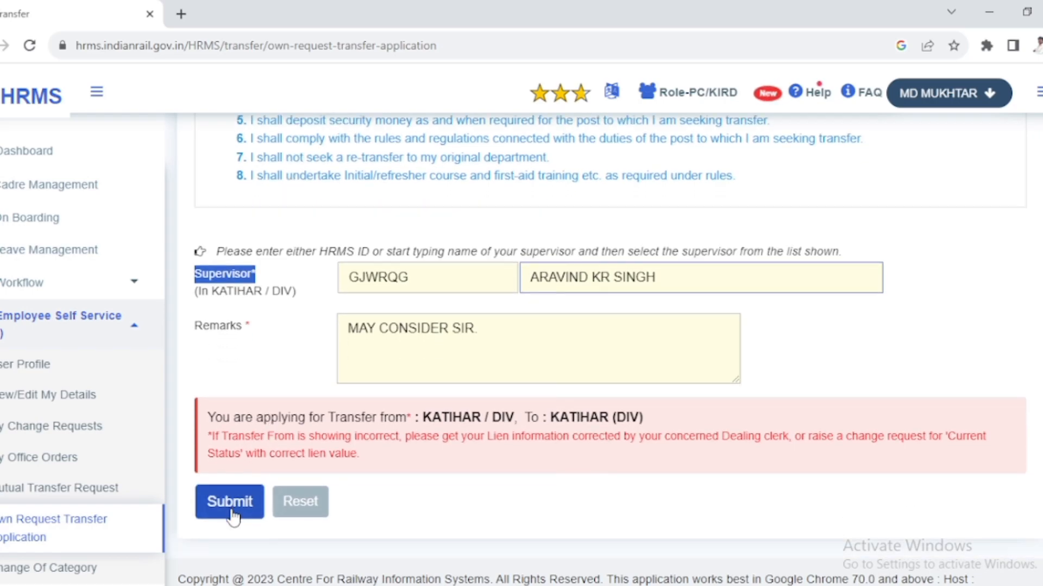